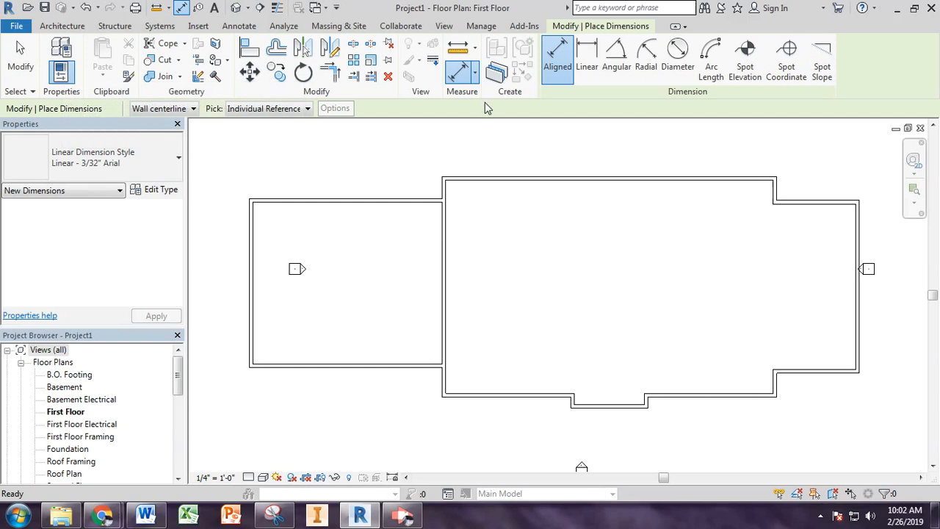
Step: Place an aligned dimension string above the plan, measuring to wall faces across the outer walls and both intermediate vertical wall offsets
{"action": "left_click", "coordinate": [194, 109]}
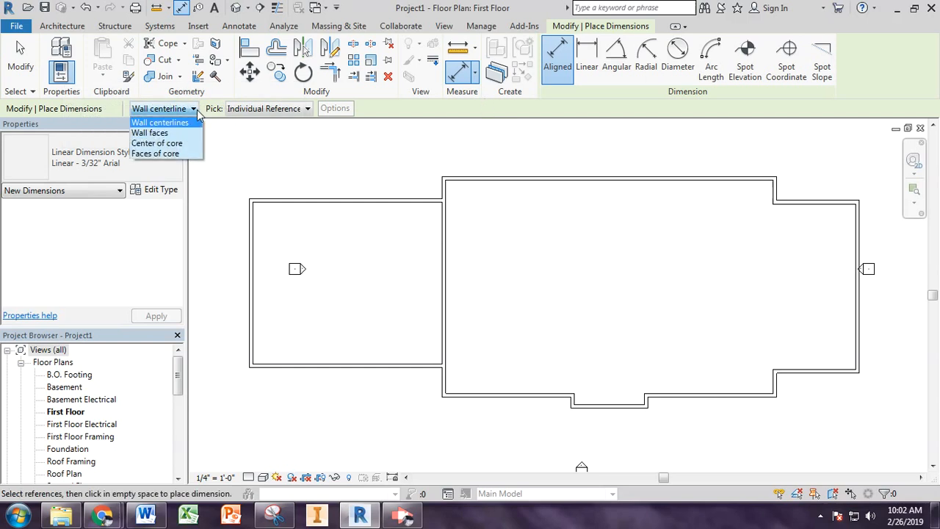
{"action": "left_click", "coordinate": [166, 134]}
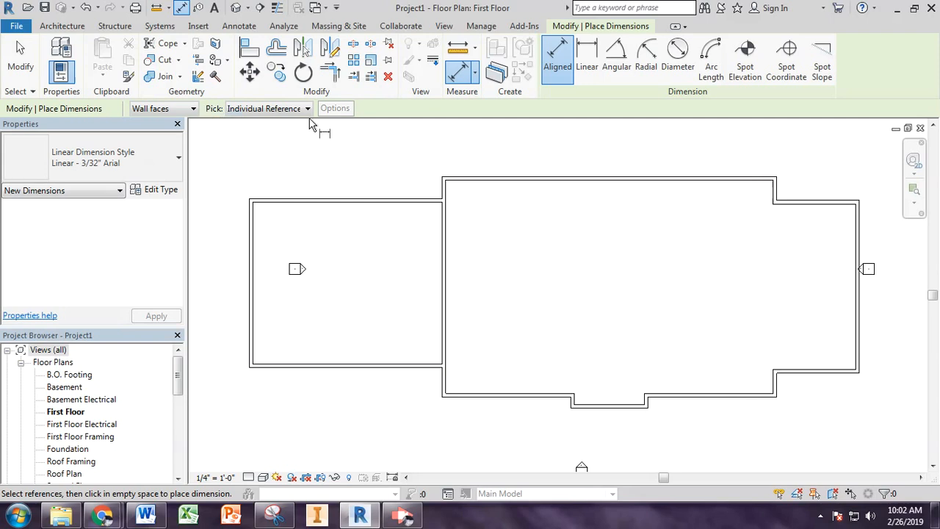
{"action": "left_click", "coordinate": [249, 217]}
{"action": "left_click", "coordinate": [444, 188]}
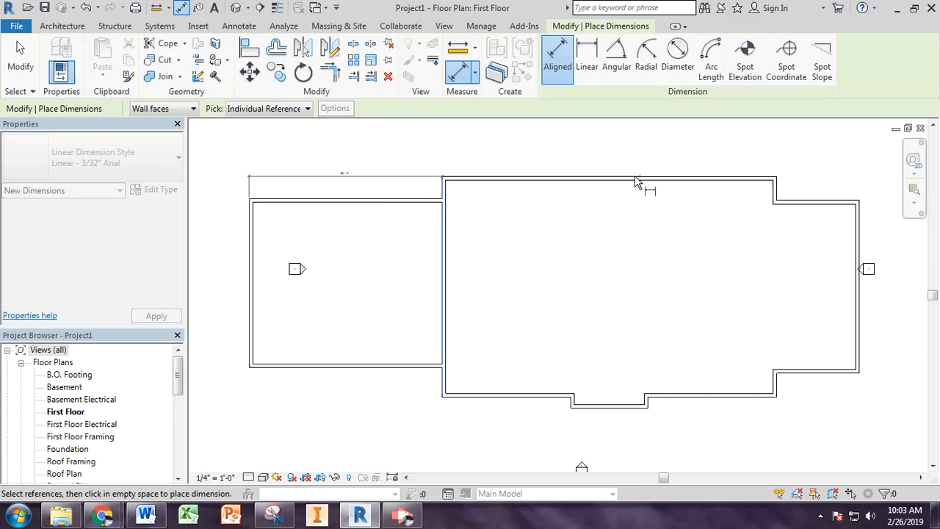
{"action": "left_click", "coordinate": [774, 195]}
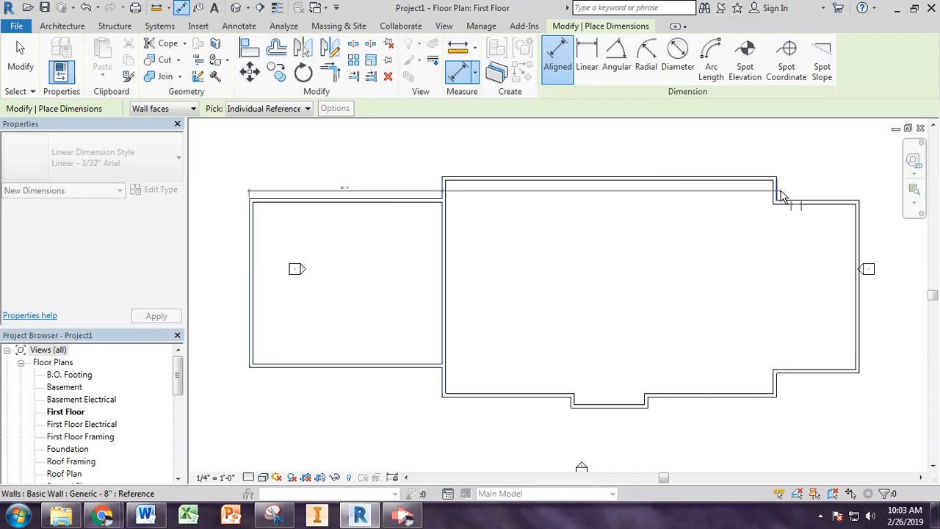
{"action": "left_click", "coordinate": [864, 215]}
{"action": "left_click", "coordinate": [812, 147]}
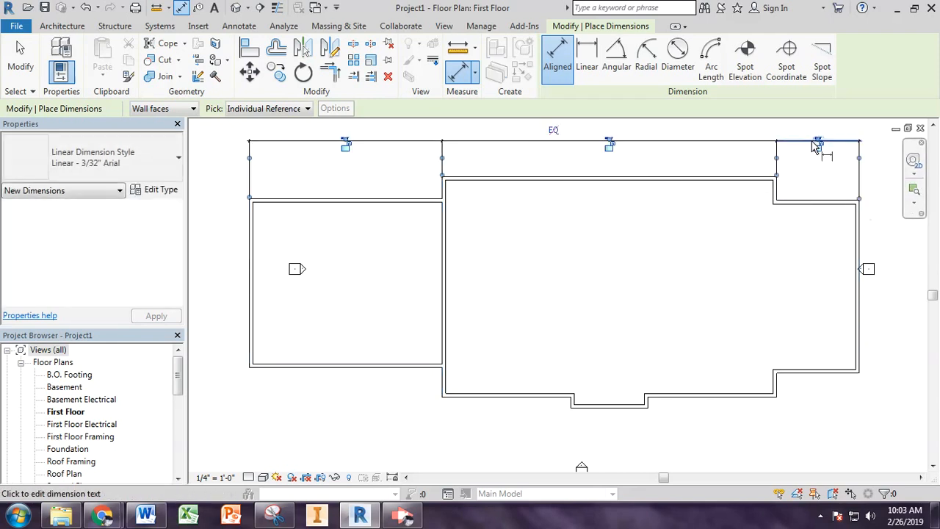
{"action": "key", "text": "Escape"}
{"action": "key", "text": "Escape"}
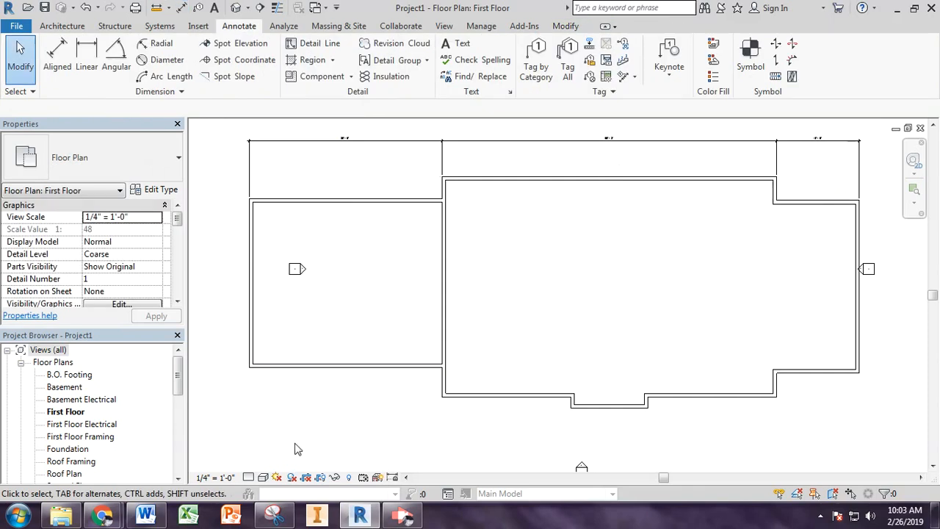
Step: Try the view scales 1/8" = 1'-0" and 1/16" = 1'-0", and set the floor plan to 1" = 10'-0"
{"action": "left_click", "coordinate": [218, 477]}
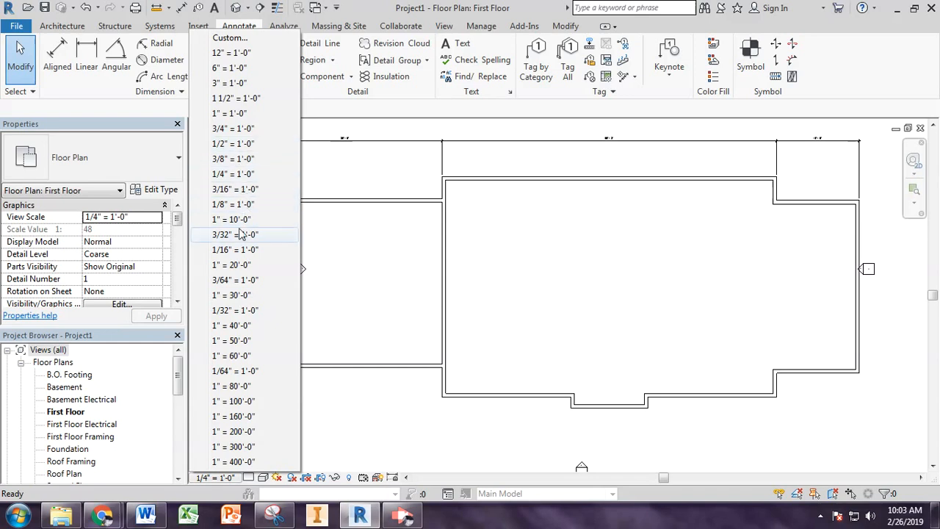
{"action": "left_click", "coordinate": [236, 204]}
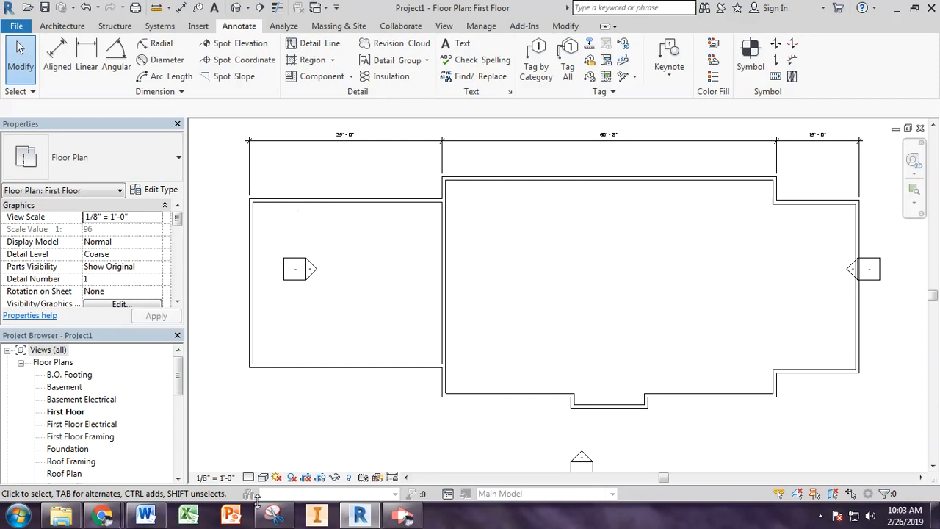
{"action": "left_click", "coordinate": [208, 478]}
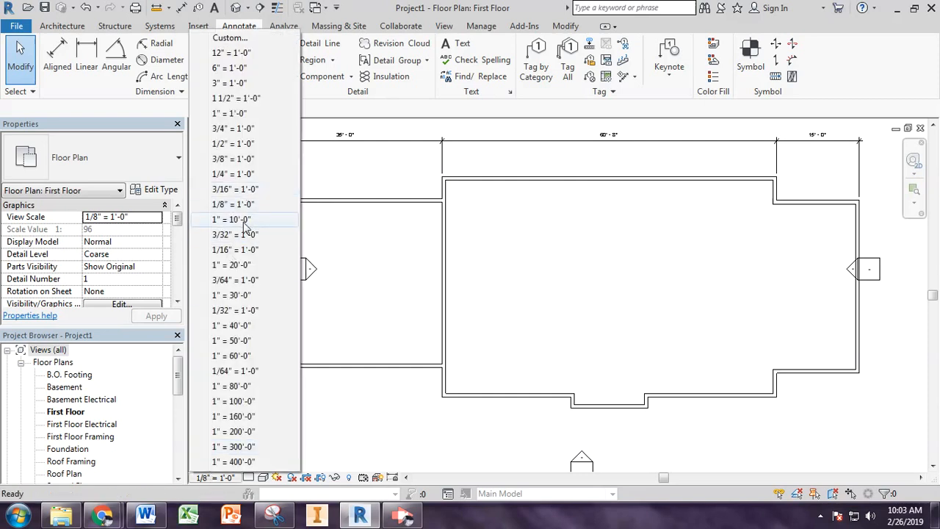
{"action": "left_click", "coordinate": [245, 250]}
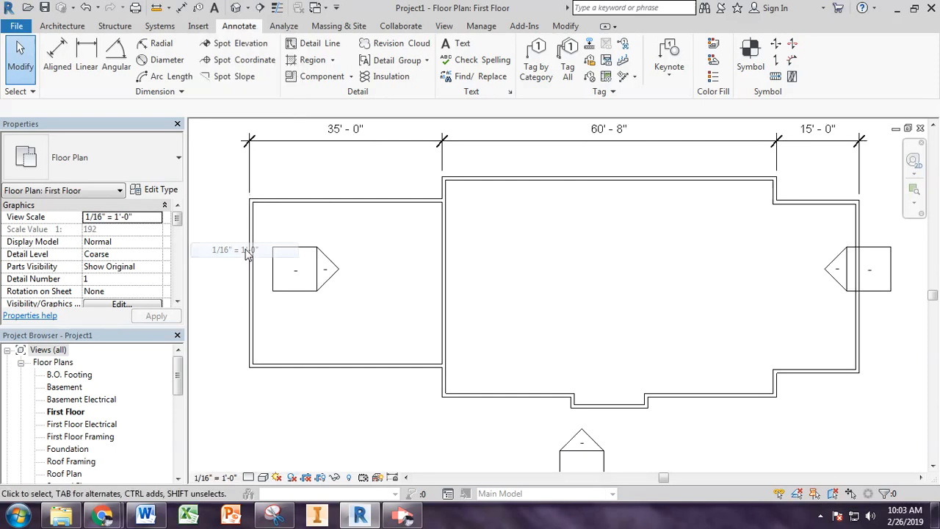
{"action": "left_click", "coordinate": [206, 478]}
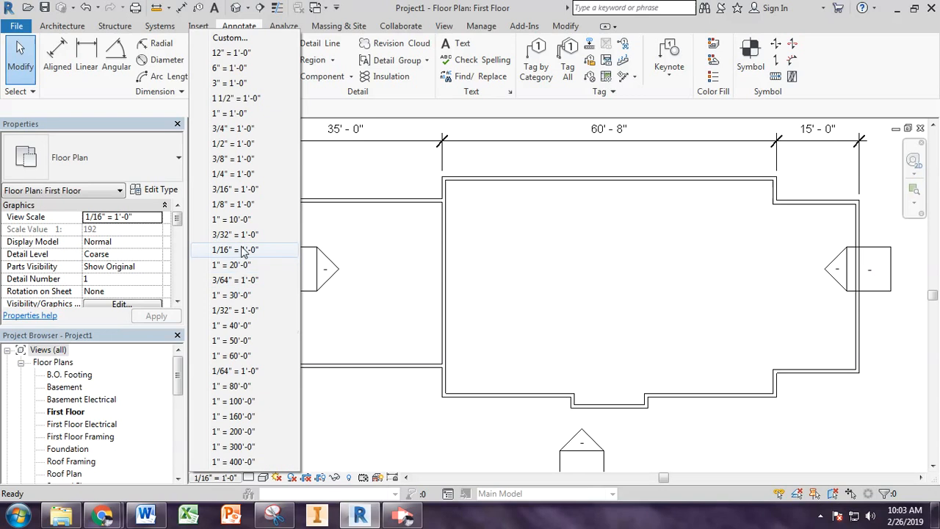
{"action": "left_click", "coordinate": [243, 206]}
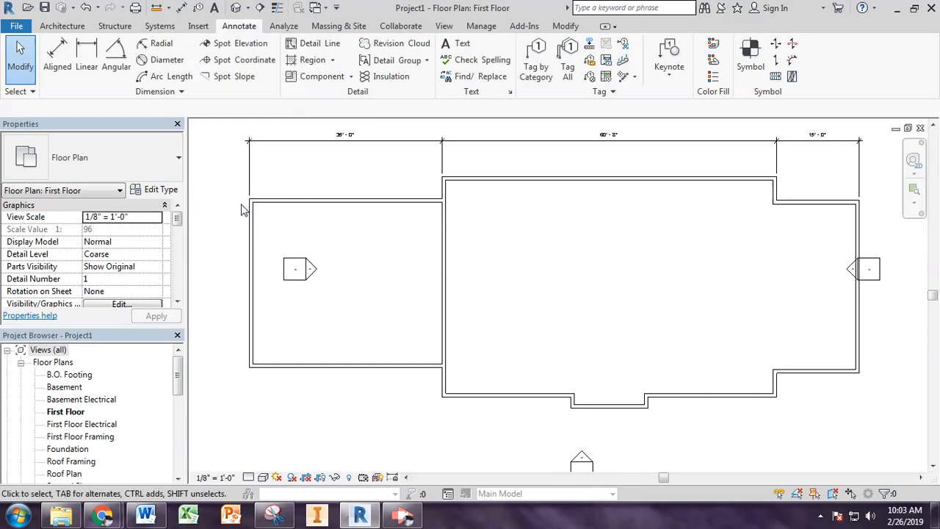
{"action": "left_click", "coordinate": [220, 475]}
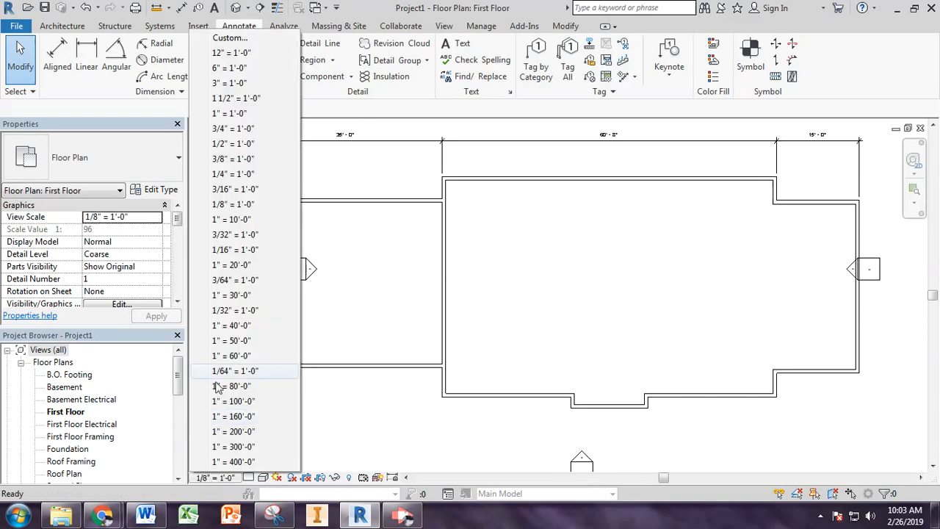
{"action": "left_click", "coordinate": [239, 219]}
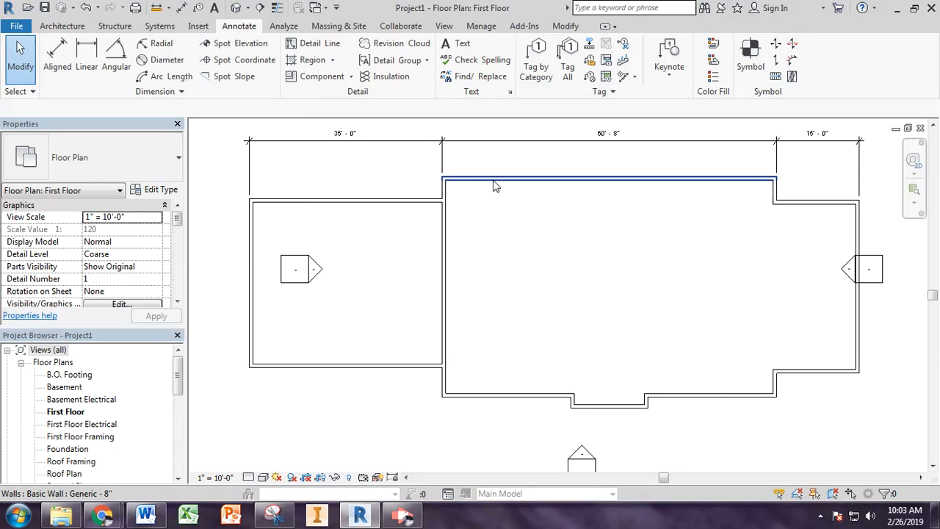
Step: Move the elevation marker inside the plan's left wing to outside the left exterior wall
{"action": "middle_click_drag", "start_coordinate": [645, 323], "coordinate": [604, 318]}
{"action": "scroll", "coordinate": [608, 324], "scroll_direction": "down", "scroll_amount": 1}
{"action": "scroll", "coordinate": [608, 324], "scroll_direction": "down", "scroll_amount": 1}
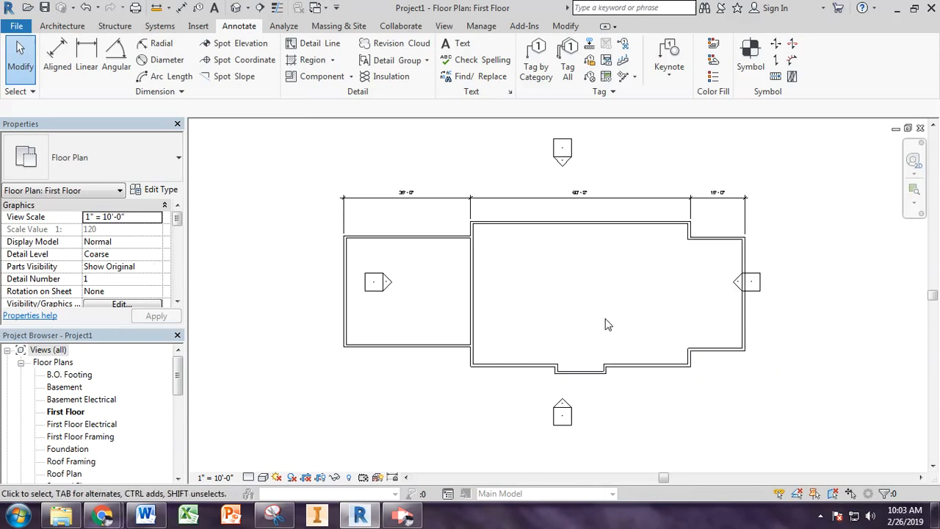
{"action": "mouse_move", "coordinate": [360, 266]}
{"action": "left_mouse_down"}
{"action": "mouse_move", "coordinate": [405, 307]}
{"action": "mouse_move", "coordinate": [269, 294]}
{"action": "left_mouse_up"}
Step: Move the elevation marker on the right exterior wall outside the building, and the lower elevation marker farther below the plan
{"action": "left_click", "coordinate": [719, 274]}
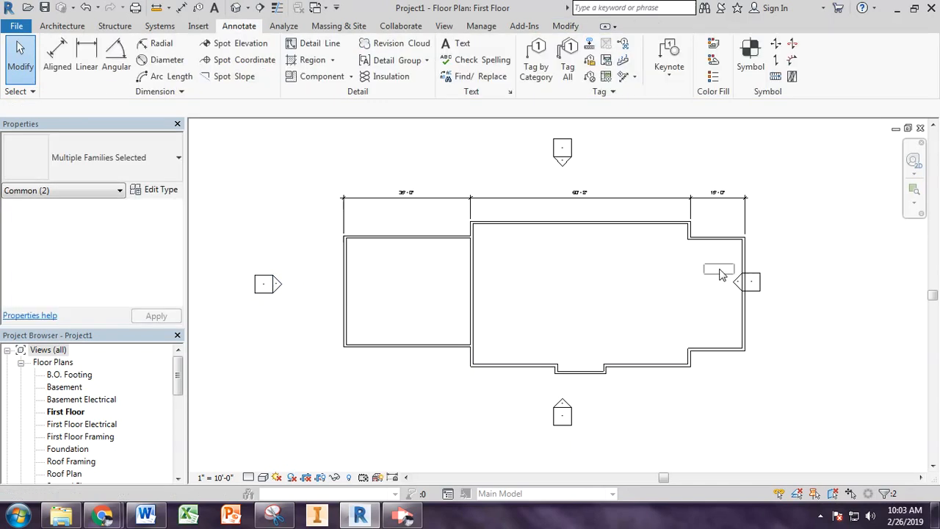
{"action": "left_click_drag", "start_coordinate": [719, 273], "coordinate": [806, 304]}
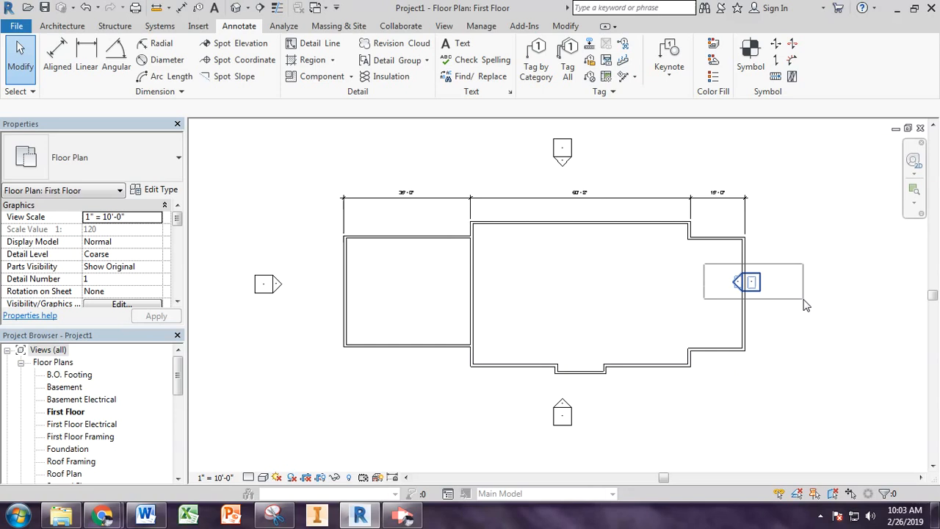
{"action": "left_click_drag", "start_coordinate": [805, 305], "coordinate": [805, 305]}
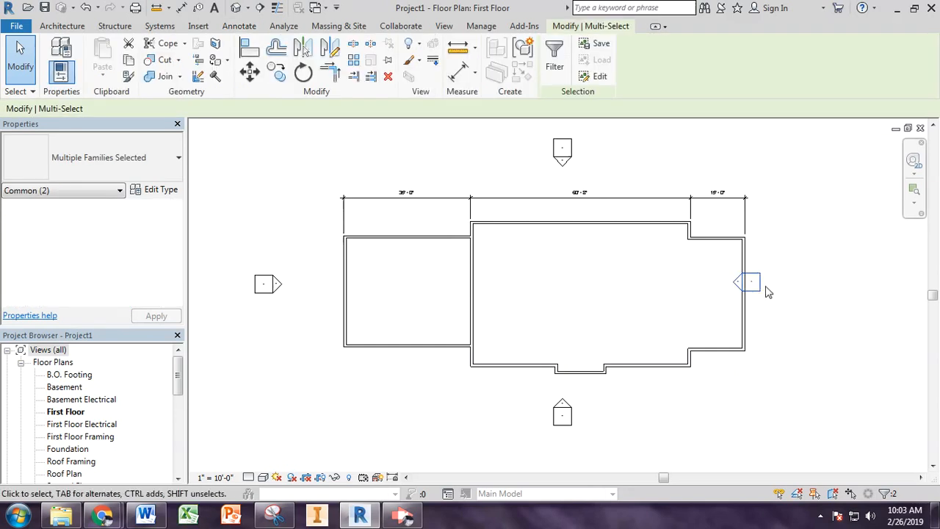
{"action": "left_click_drag", "start_coordinate": [712, 262], "coordinate": [787, 311]}
{"action": "left_click_drag", "start_coordinate": [803, 257], "coordinate": [723, 304]}
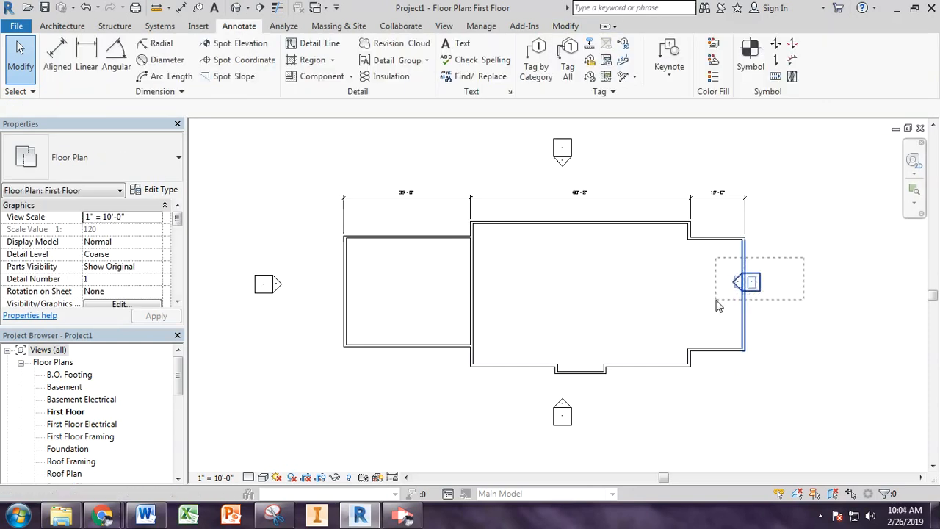
{"action": "left_click_drag", "start_coordinate": [717, 305], "coordinate": [718, 305]}
{"action": "left_click", "coordinate": [686, 249]}
{"action": "mouse_move", "coordinate": [703, 257]}
{"action": "left_mouse_down"}
{"action": "mouse_move", "coordinate": [734, 304]}
{"action": "mouse_move", "coordinate": [763, 314]}
{"action": "mouse_move", "coordinate": [835, 297]}
{"action": "left_mouse_up"}
{"action": "left_click", "coordinate": [773, 405]}
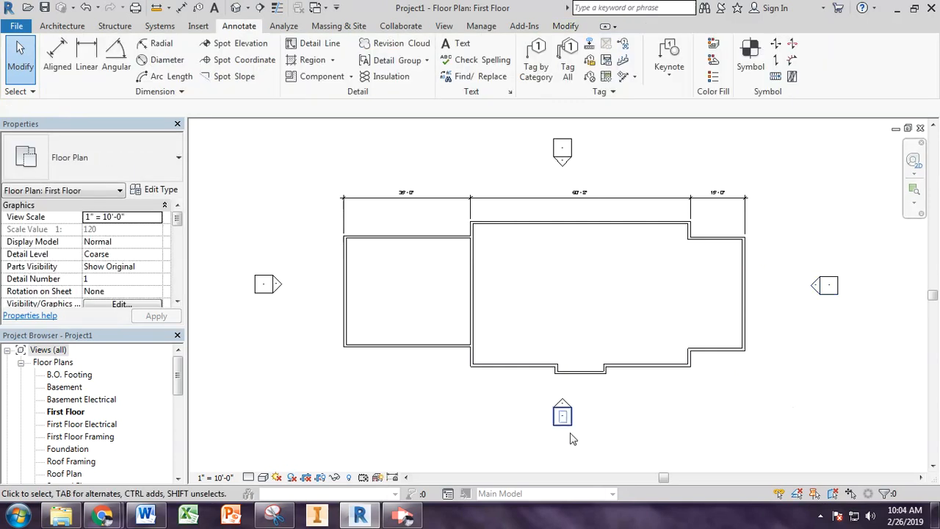
{"action": "left_click_drag", "start_coordinate": [527, 396], "coordinate": [644, 473]}
{"action": "left_click_drag", "start_coordinate": [563, 414], "coordinate": [558, 477]}
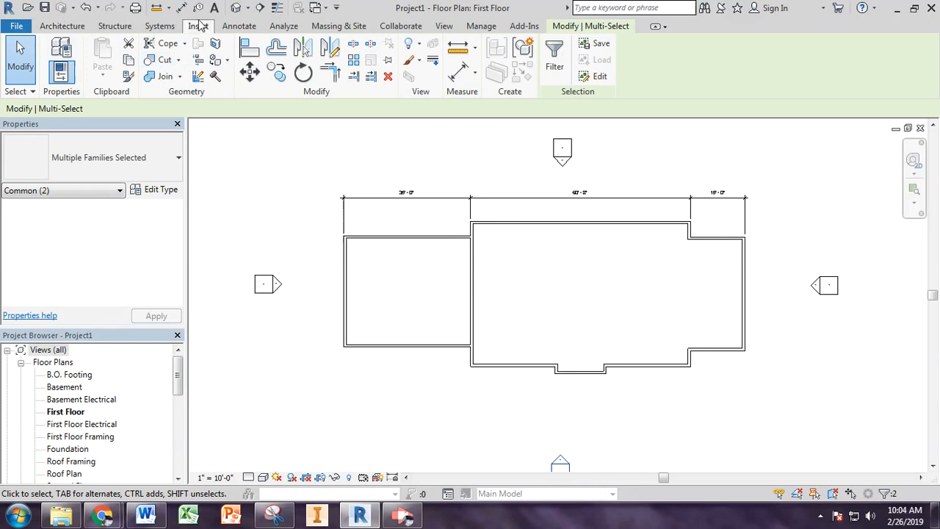
Step: Place an aligned vertical dimension string right of the building, covering the upper walls, both lower wall offsets and the bottom bump-out
{"action": "left_click", "coordinate": [238, 26]}
{"action": "left_click", "coordinate": [58, 53]}
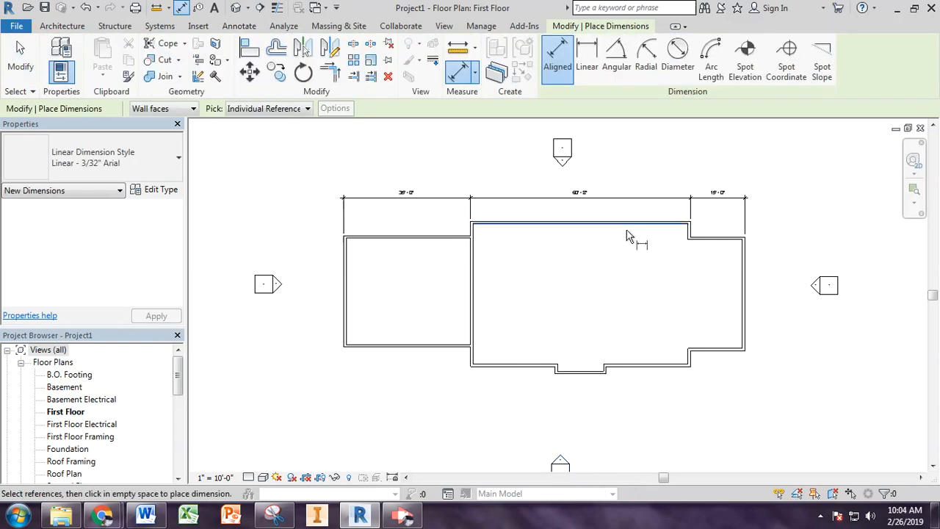
{"action": "left_click", "coordinate": [650, 226]}
{"action": "left_click", "coordinate": [724, 238]}
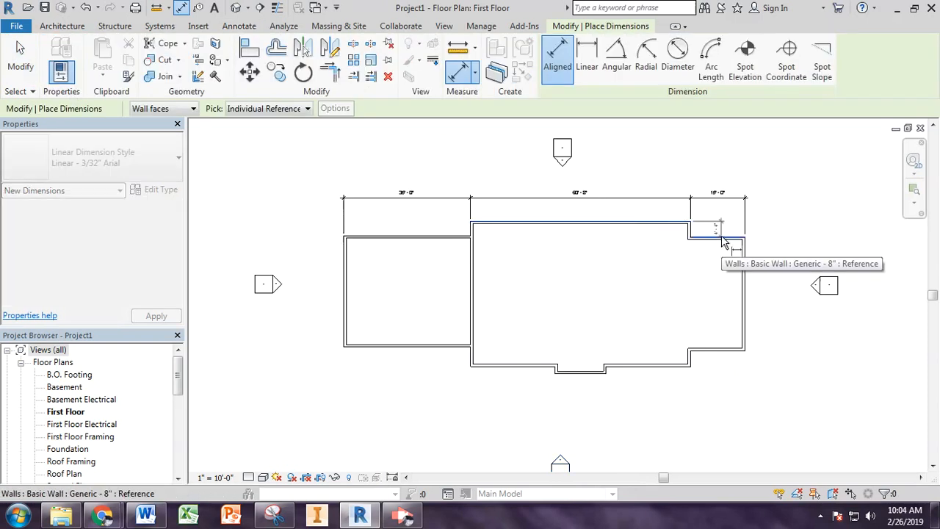
{"action": "left_click", "coordinate": [734, 352]}
{"action": "left_click", "coordinate": [679, 367]}
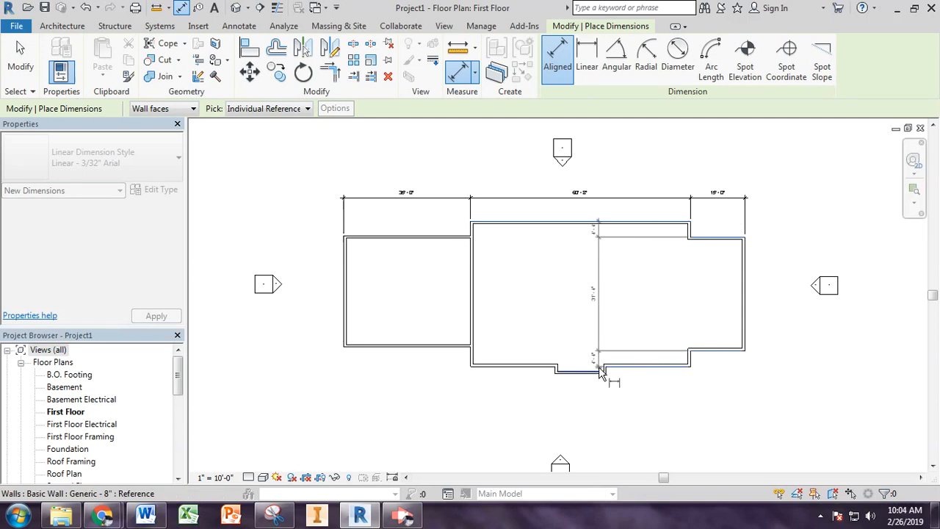
{"action": "left_click", "coordinate": [596, 379]}
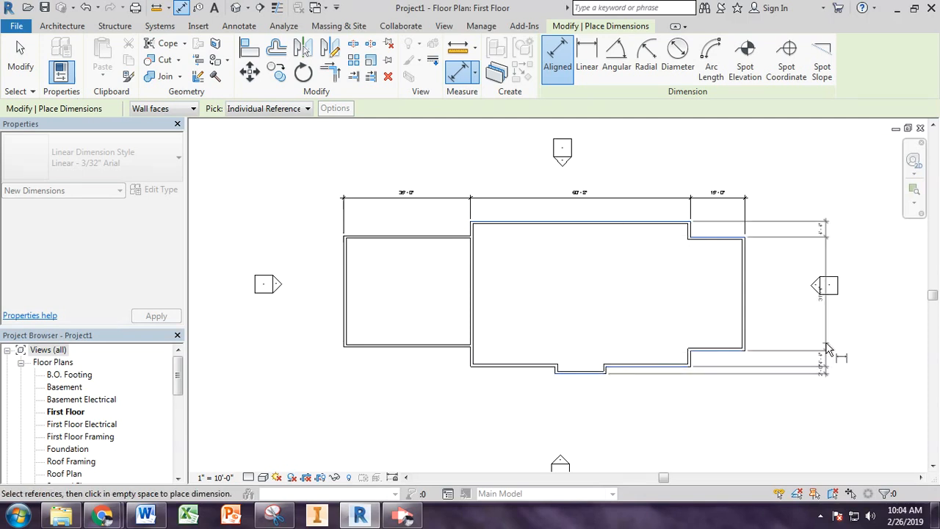
{"action": "left_click", "coordinate": [773, 345]}
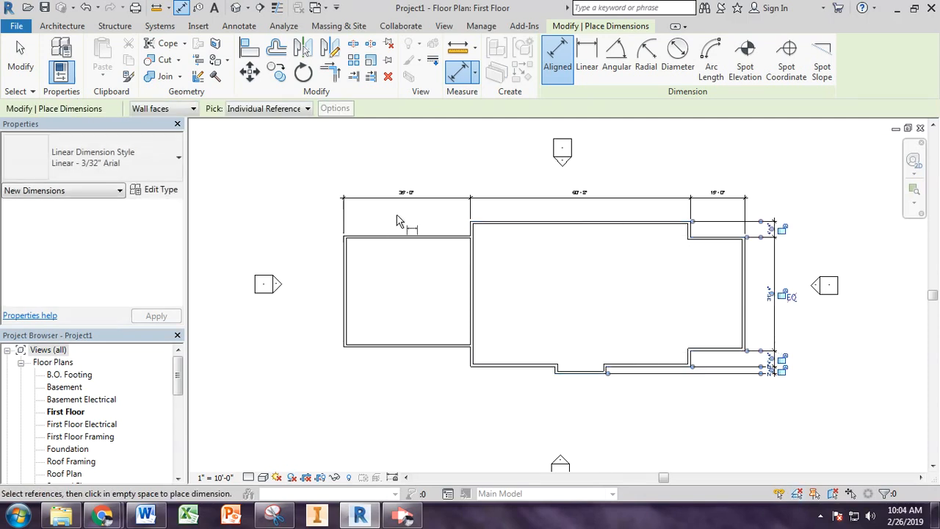
Step: Place an aligned vertical dimension string left of the building, spanning the main block's and left wing's upper and lower walls
{"action": "left_click", "coordinate": [457, 237]}
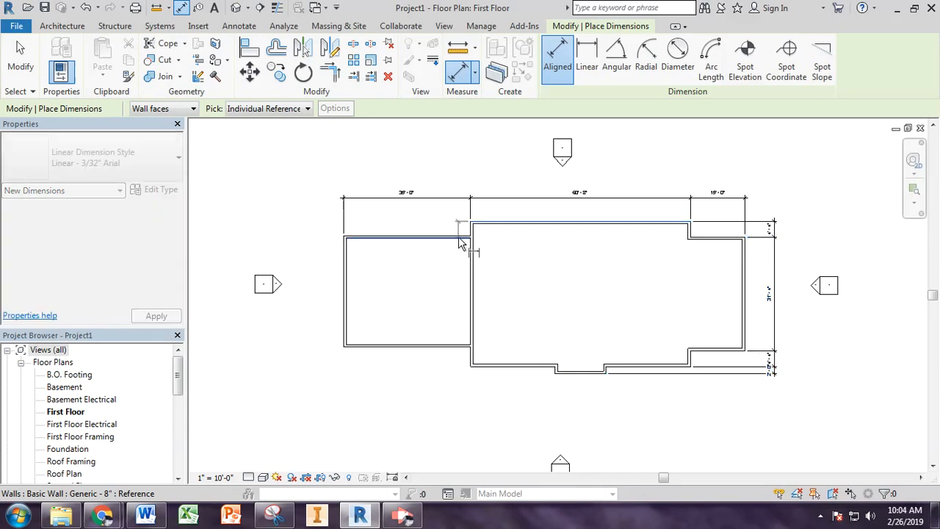
{"action": "left_click", "coordinate": [456, 351]}
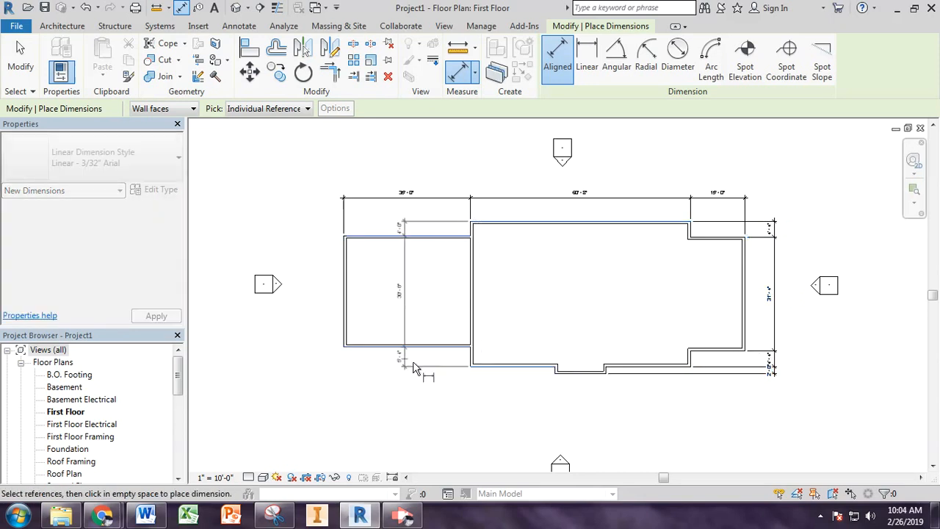
{"action": "left_click", "coordinate": [318, 336]}
{"action": "key", "text": "Escape"}
{"action": "key", "text": "Escape"}
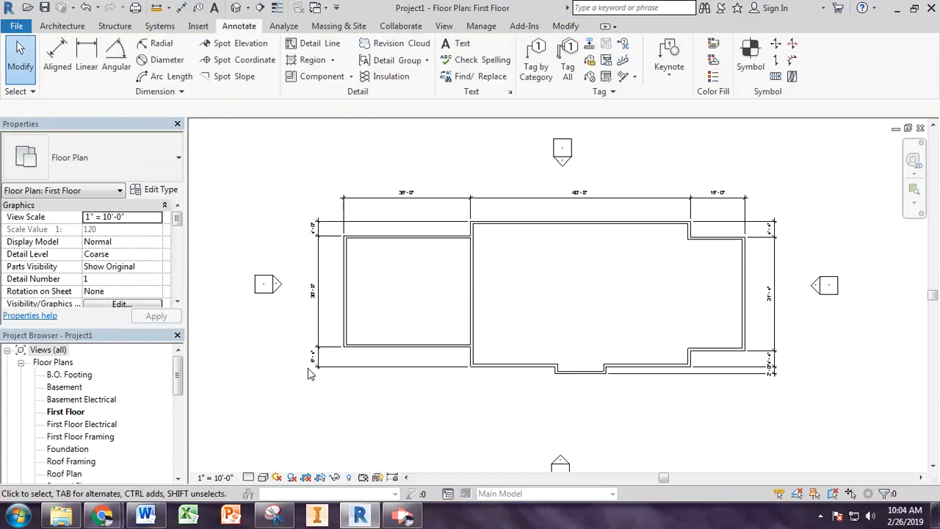
Step: Try the view scale 3/32" = 1'-0", and set the floor plan to 1/16" = 1'-0"
{"action": "scroll", "coordinate": [310, 373], "scroll_direction": "down", "scroll_amount": 1}
{"action": "left_click", "coordinate": [223, 477]}
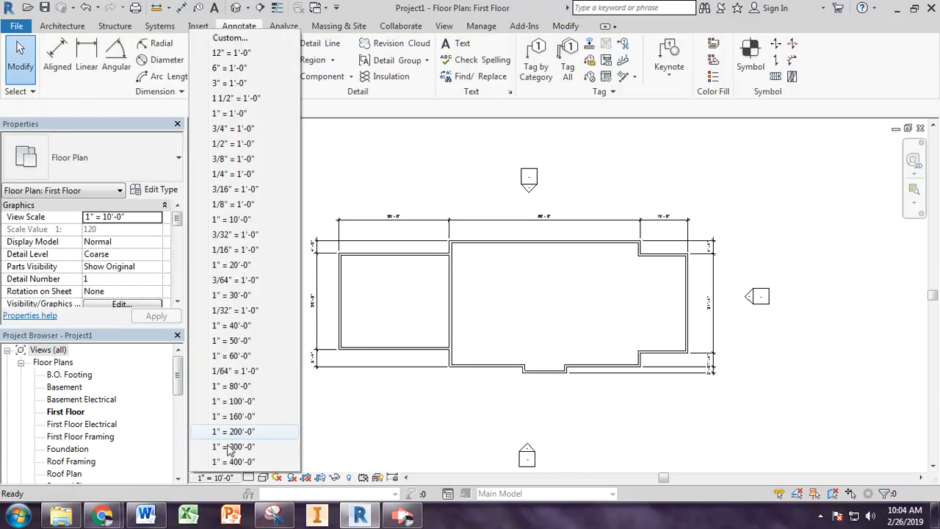
{"action": "left_click", "coordinate": [228, 234]}
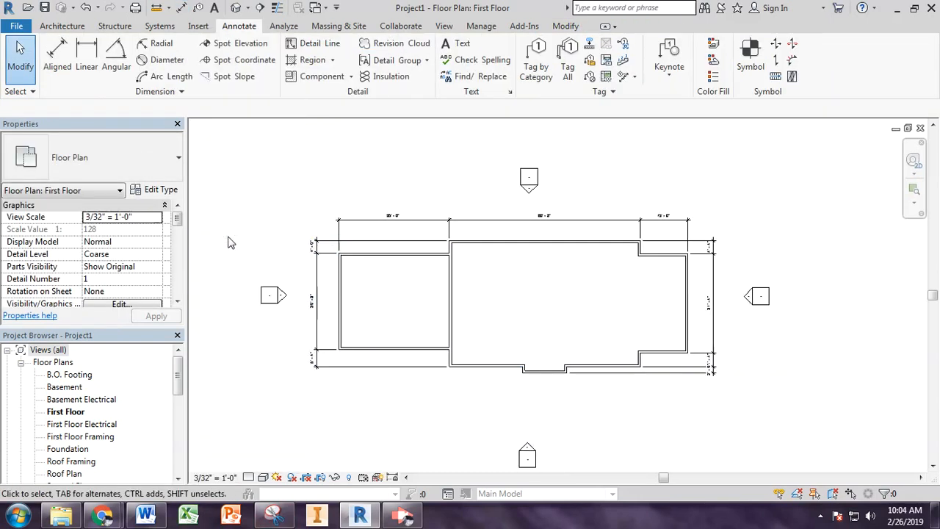
{"action": "left_click", "coordinate": [215, 478]}
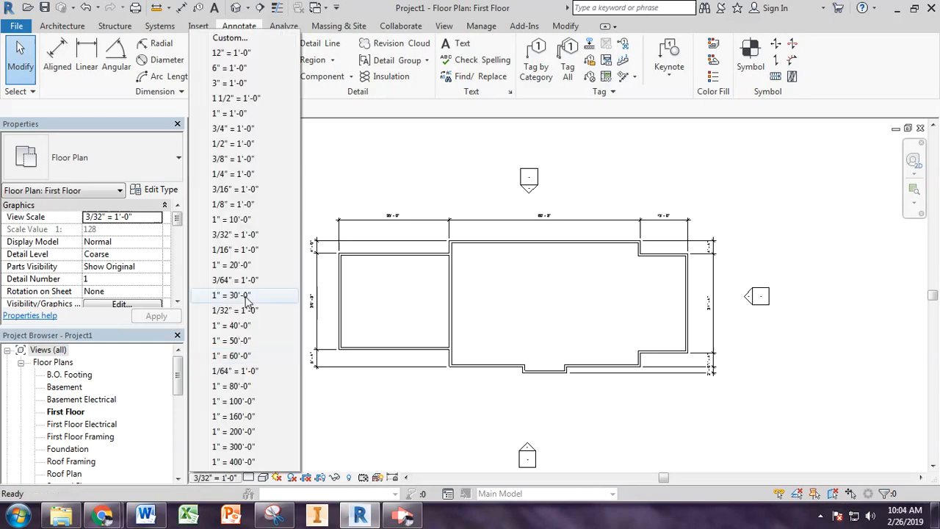
{"action": "left_click", "coordinate": [242, 251]}
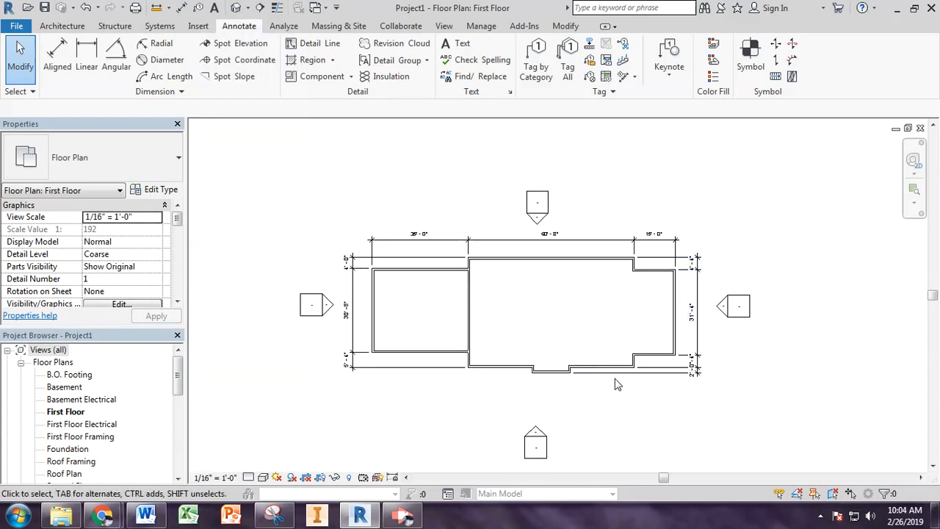
Step: Move the vertical dimension string on the plan's right side slightly farther away from the building
{"action": "scroll", "coordinate": [701, 404], "scroll_direction": "up", "scroll_amount": 2}
{"action": "scroll", "coordinate": [696, 371], "scroll_direction": "up", "scroll_amount": 1}
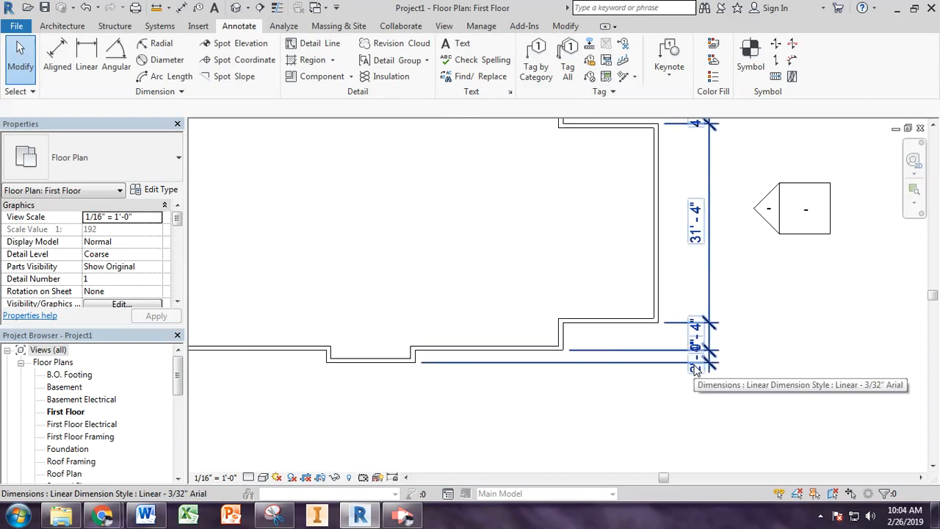
{"action": "left_click", "coordinate": [705, 367]}
{"action": "left_click_drag", "start_coordinate": [709, 397], "coordinate": [720, 397]}
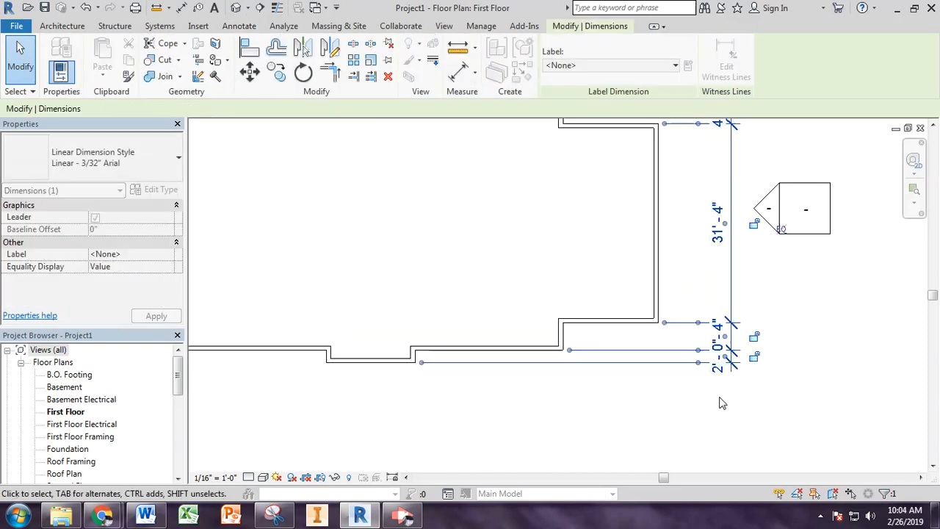
{"action": "left_click", "coordinate": [720, 397]}
{"action": "left_click", "coordinate": [717, 359]}
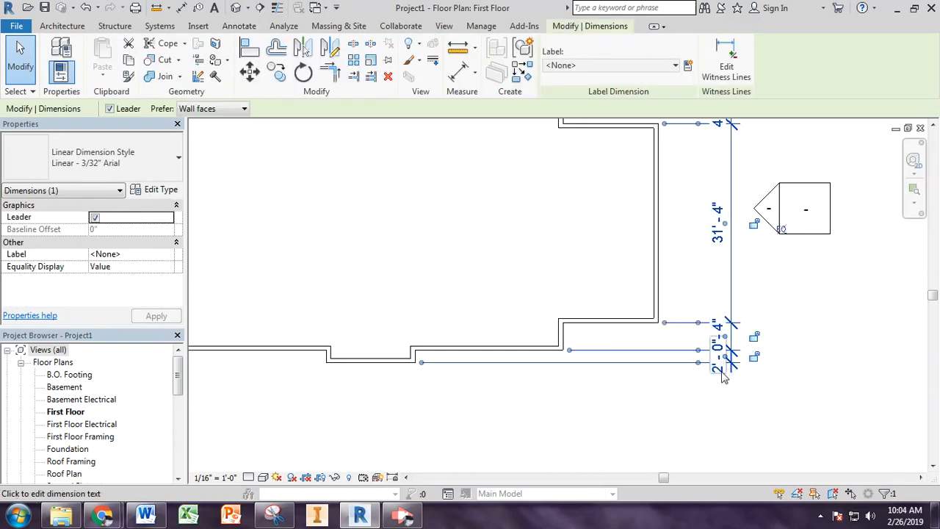
{"action": "left_click", "coordinate": [717, 360]}
{"action": "key", "text": "Escape"}
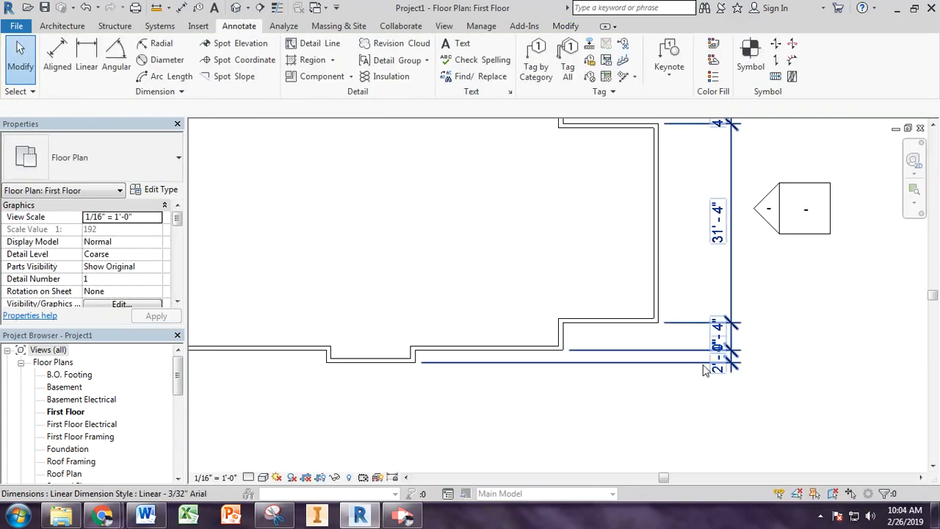
{"action": "left_click", "coordinate": [727, 358]}
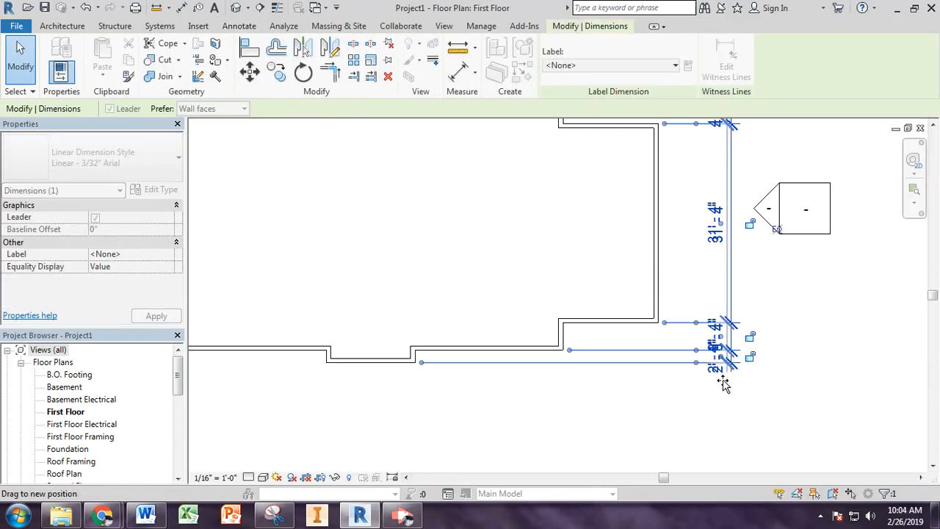
{"action": "key", "text": "Escape"}
Step: Separate the overlapping lower texts of the right-hand dimension string, pulling 2'-0" below and 4'-4" above the line on leaders
{"action": "scroll", "coordinate": [723, 370], "scroll_direction": "down", "scroll_amount": 2}
{"action": "scroll", "coordinate": [722, 374], "scroll_direction": "up", "scroll_amount": 5}
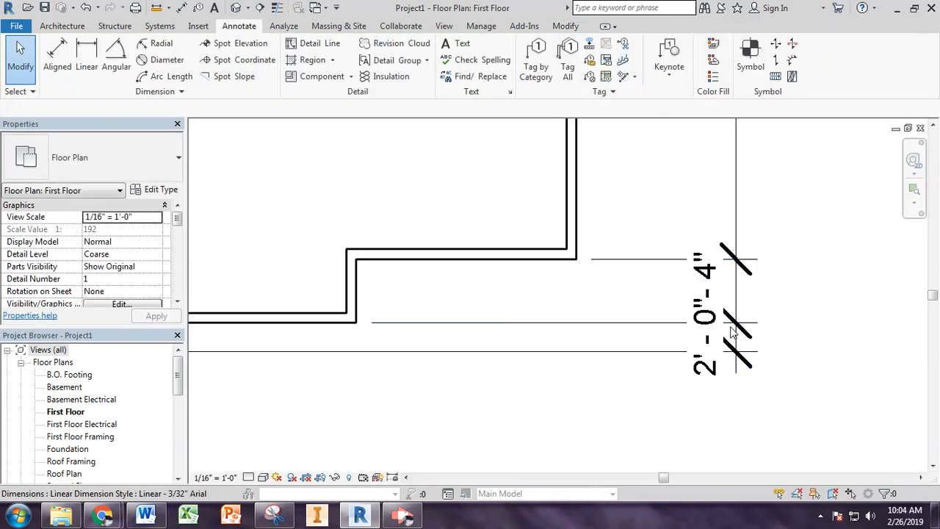
{"action": "left_click", "coordinate": [724, 348]}
{"action": "left_click_drag", "start_coordinate": [723, 347], "coordinate": [719, 434]}
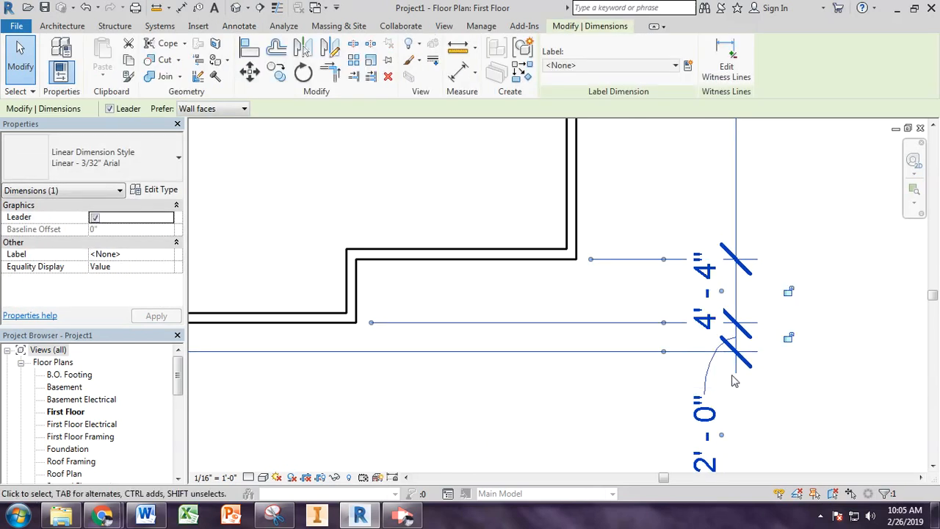
{"action": "scroll", "coordinate": [726, 363], "scroll_direction": "down", "scroll_amount": 3}
{"action": "left_click_drag", "start_coordinate": [727, 332], "coordinate": [722, 285]}
{"action": "scroll", "coordinate": [722, 285], "scroll_direction": "down", "scroll_amount": 2}
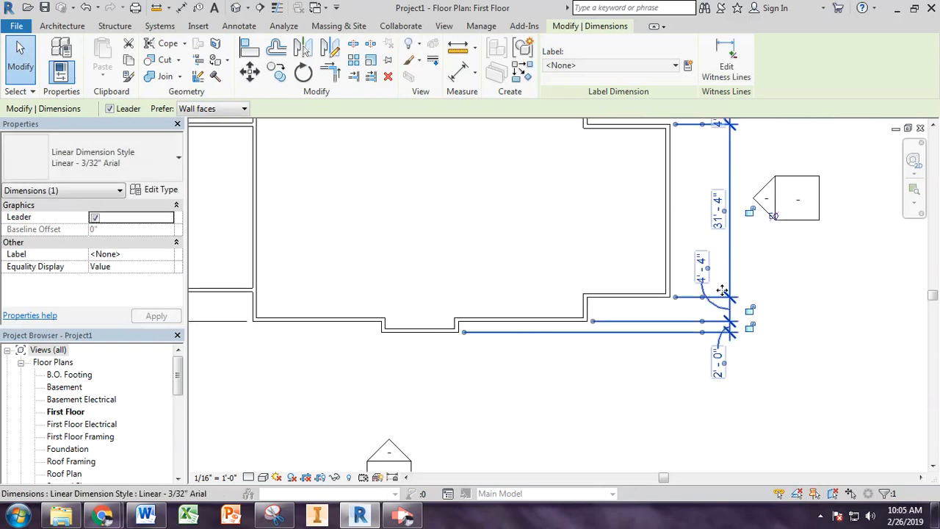
{"action": "key", "text": "Escape"}
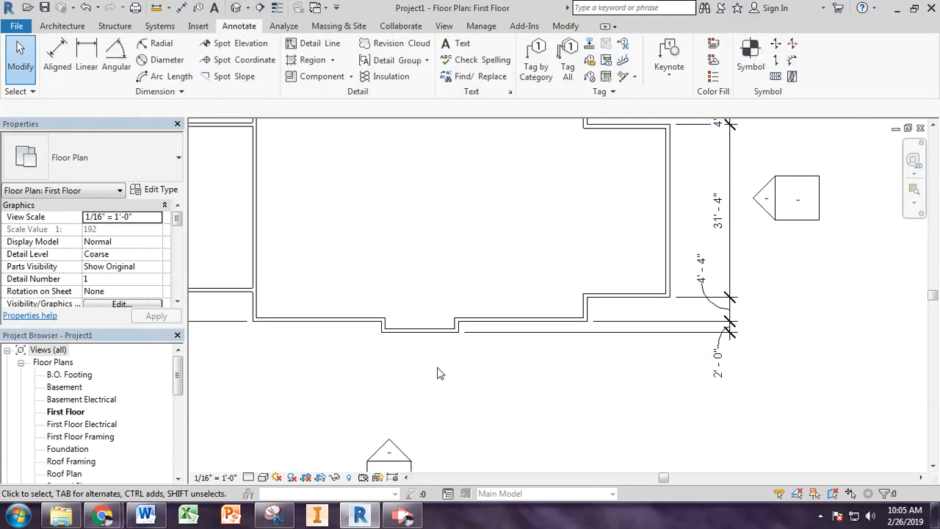
Step: Lock the 60'-8" and 15'-0" segments of the horizontal dimension string and all four segments of the string right of the building
{"action": "middle_click_drag", "start_coordinate": [437, 373], "coordinate": [536, 429]}
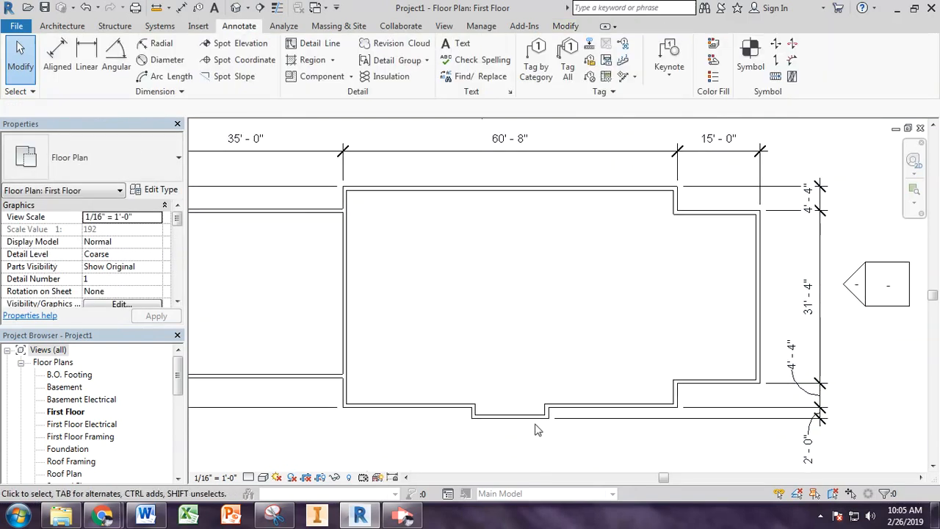
{"action": "left_click", "coordinate": [509, 187]}
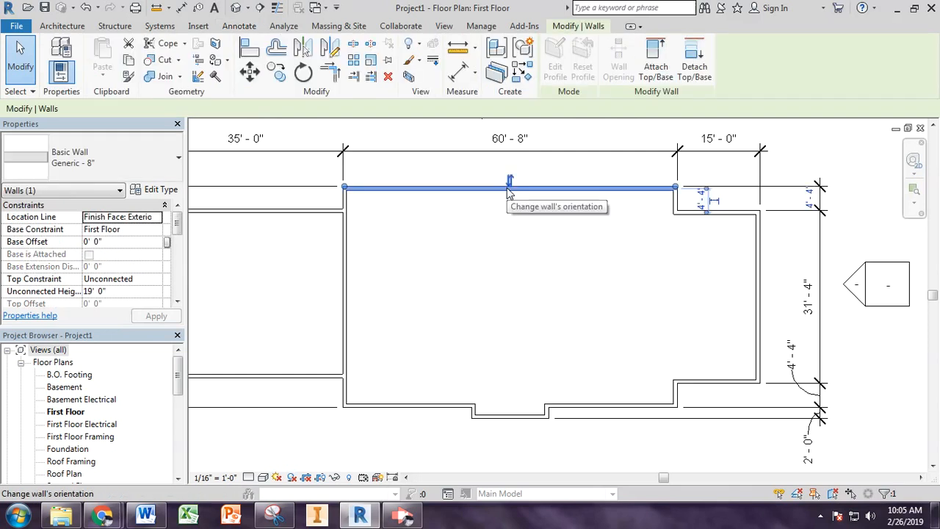
{"action": "left_click", "coordinate": [503, 156]}
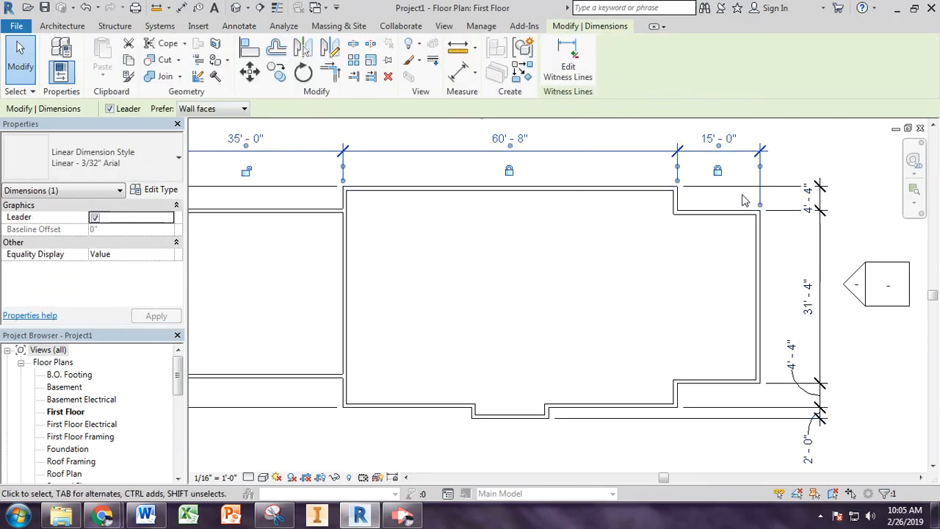
{"action": "left_click", "coordinate": [816, 293]}
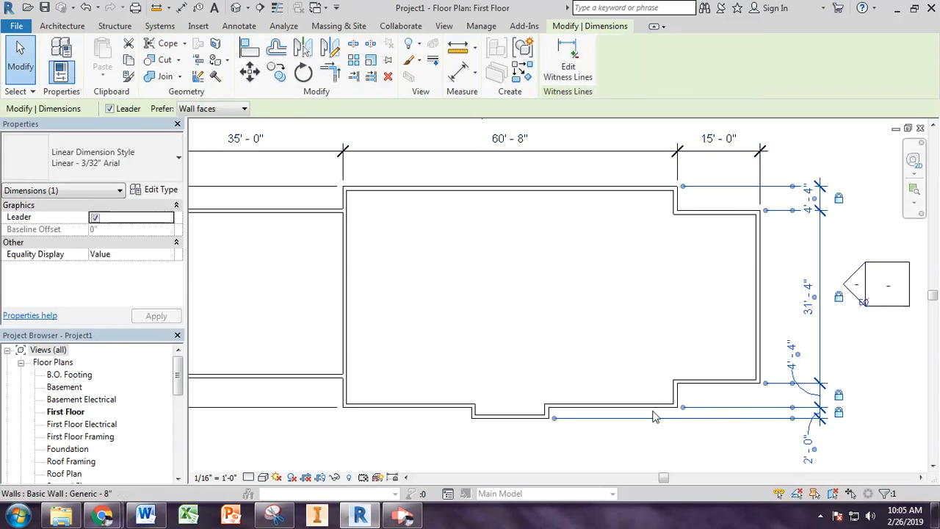
Step: Lock the left wing's 35'-0" horizontal segment and the 30'-8" segment of its vertical dimension string
{"action": "middle_click_drag", "start_coordinate": [464, 293], "coordinate": [677, 336]}
{"action": "left_click", "coordinate": [491, 195]}
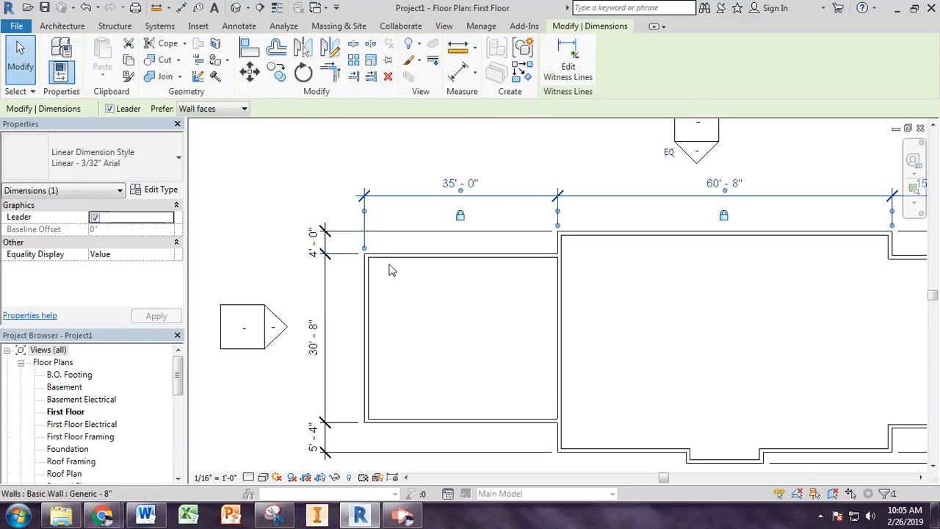
{"action": "left_click", "coordinate": [328, 334]}
{"action": "left_click", "coordinate": [345, 338]}
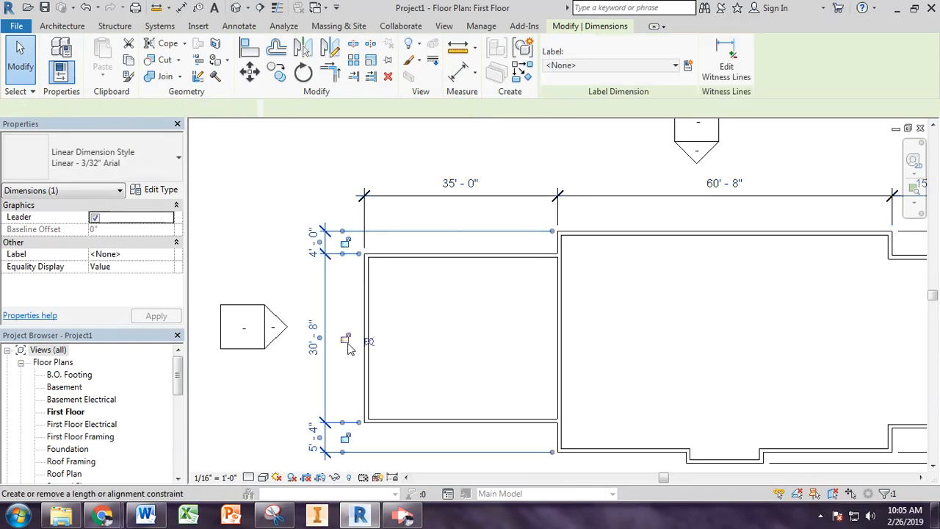
{"action": "left_click", "coordinate": [576, 393]}
{"action": "scroll", "coordinate": [331, 459], "scroll_direction": "down", "scroll_amount": 1}
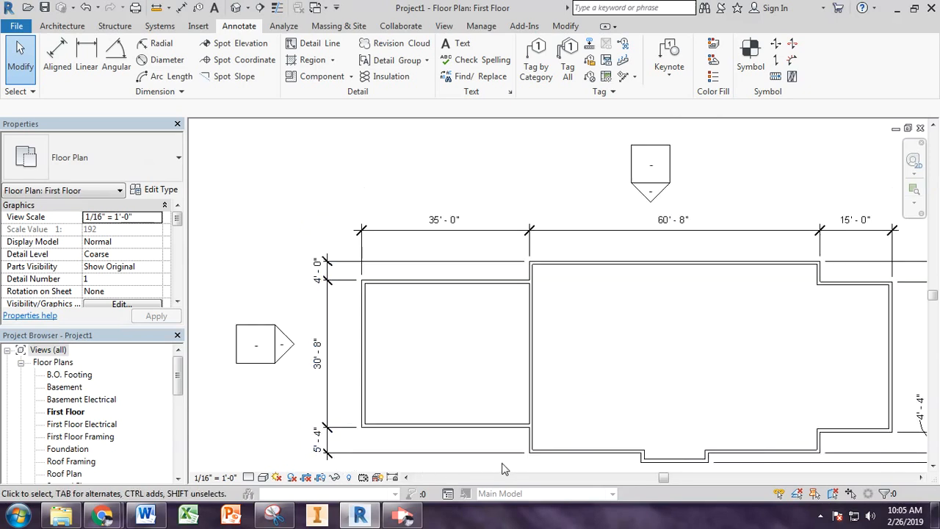
{"action": "middle_click_drag", "start_coordinate": [504, 470], "coordinate": [528, 428]}
{"action": "left_click", "coordinate": [417, 518]}
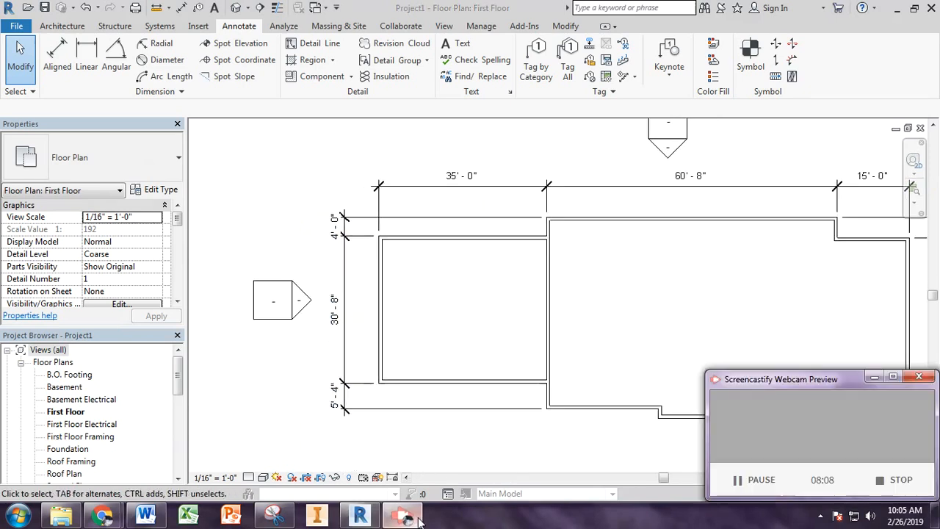
{"action": "left_click", "coordinate": [417, 518]}
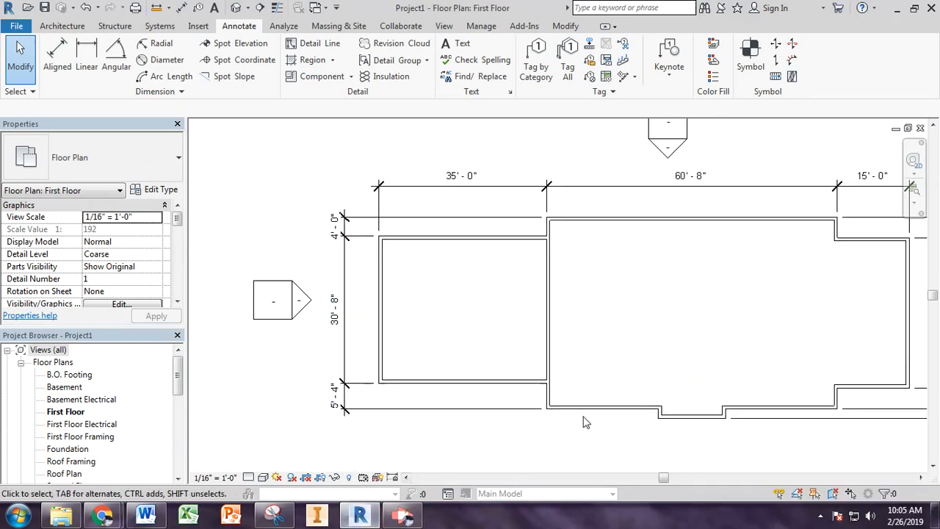
{"action": "middle_click_drag", "start_coordinate": [591, 446], "coordinate": [562, 440]}
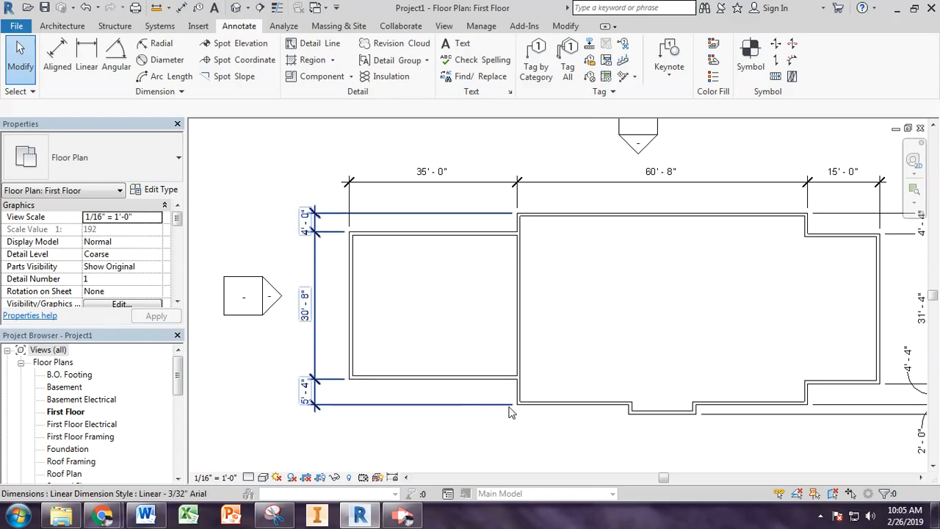
{"action": "left_click", "coordinate": [301, 394]}
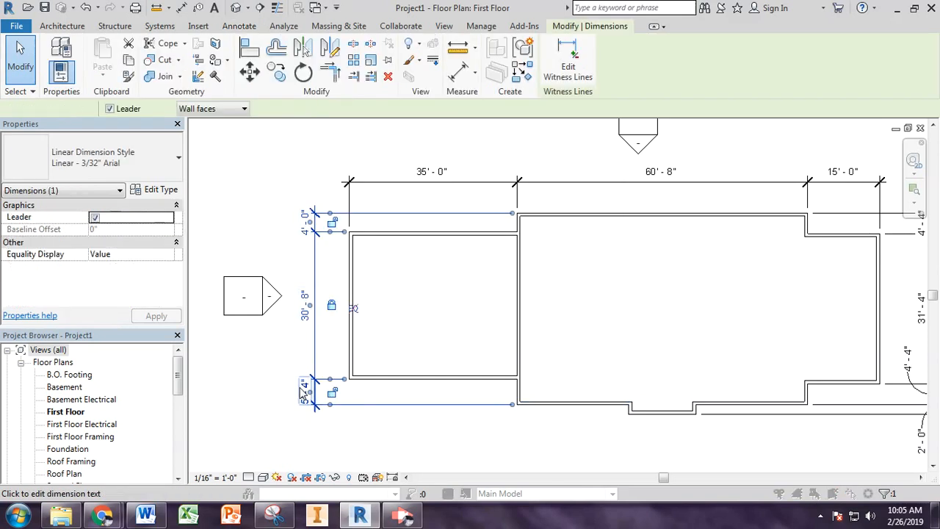
{"action": "left_click", "coordinate": [302, 394]}
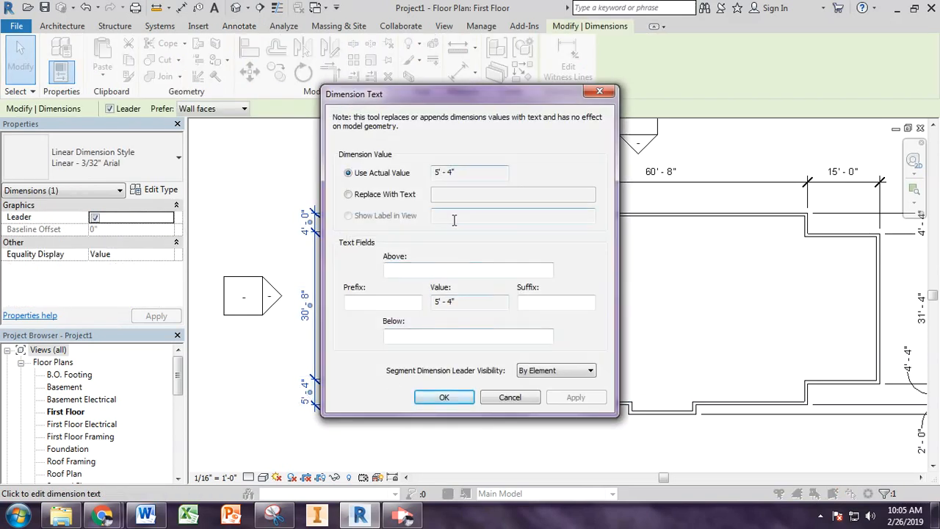
{"action": "left_click", "coordinate": [509, 397]}
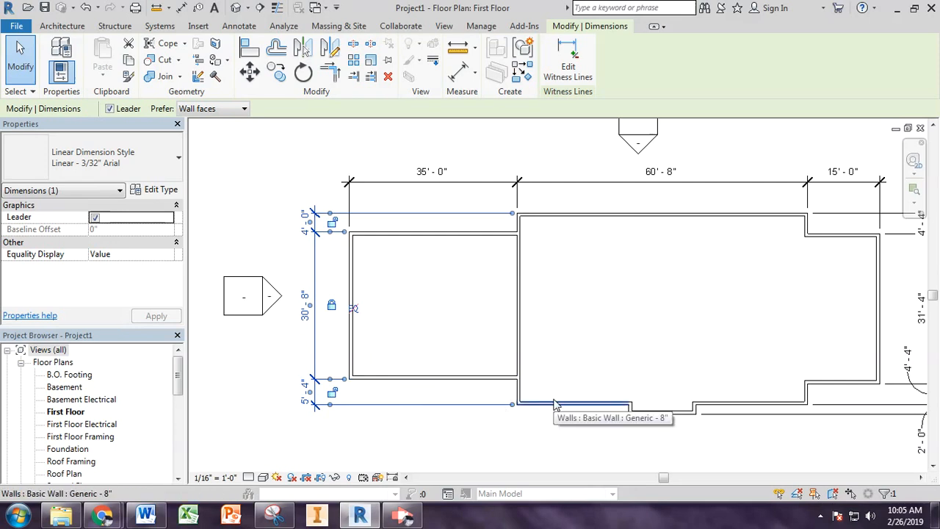
Step: Try to shift the main block's lower wall left of the bump-out to a 4'-0" offset, and try moving the wall right of it
{"action": "middle_click_drag", "start_coordinate": [660, 440], "coordinate": [589, 441]}
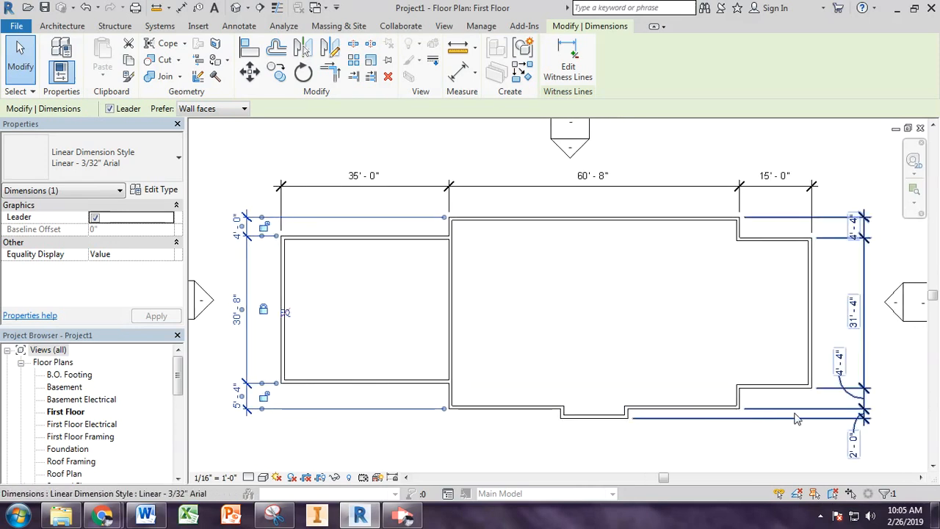
{"action": "left_click", "coordinate": [543, 409]}
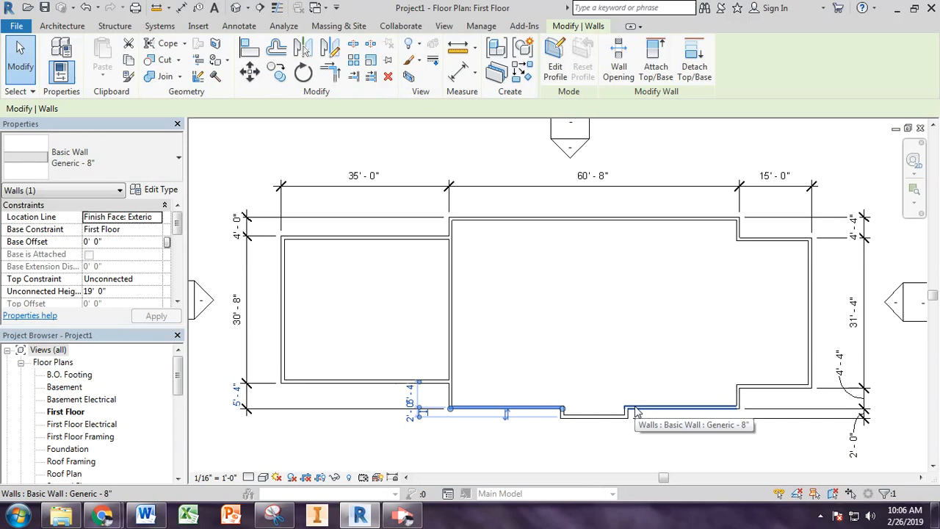
{"action": "left_click", "coordinate": [613, 392]}
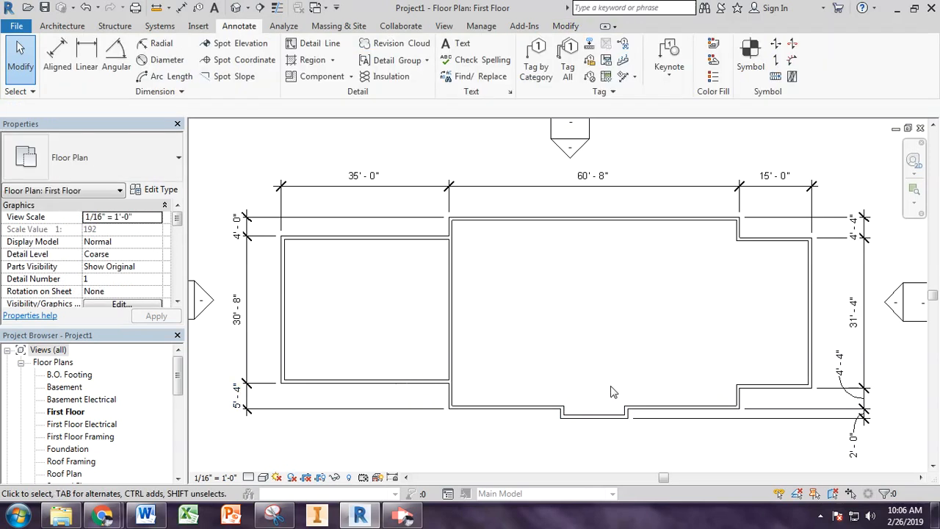
{"action": "left_click", "coordinate": [546, 408]}
{"action": "left_click_drag", "start_coordinate": [546, 408], "coordinate": [547, 401]}
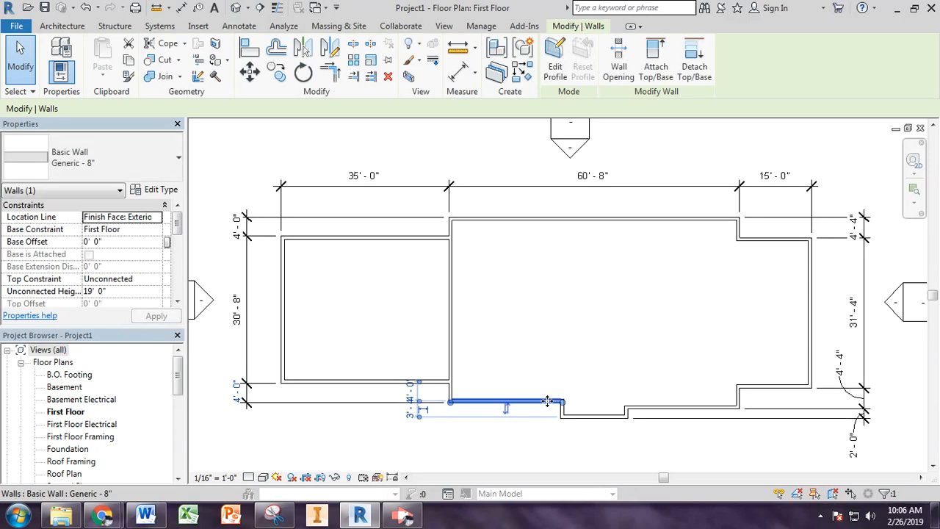
{"action": "left_click", "coordinate": [616, 389]}
{"action": "left_click", "coordinate": [688, 409]}
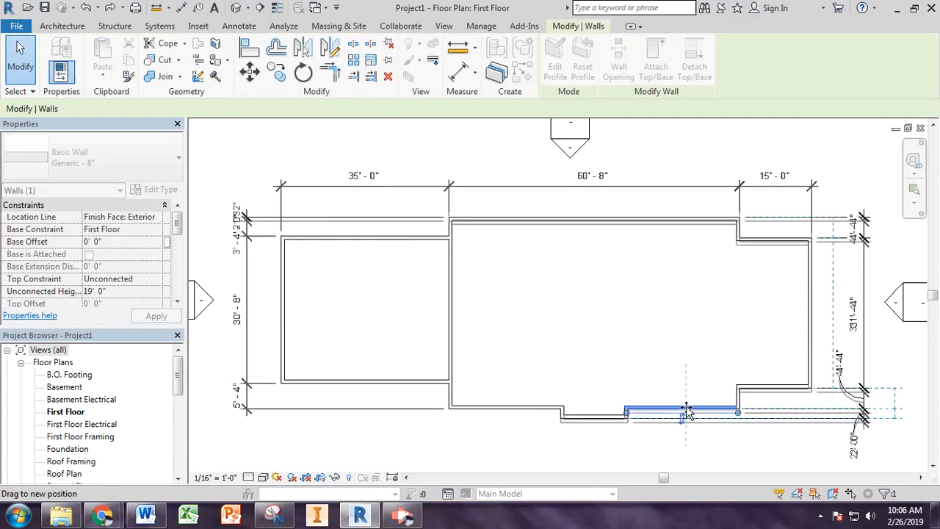
{"action": "key", "text": "Escape"}
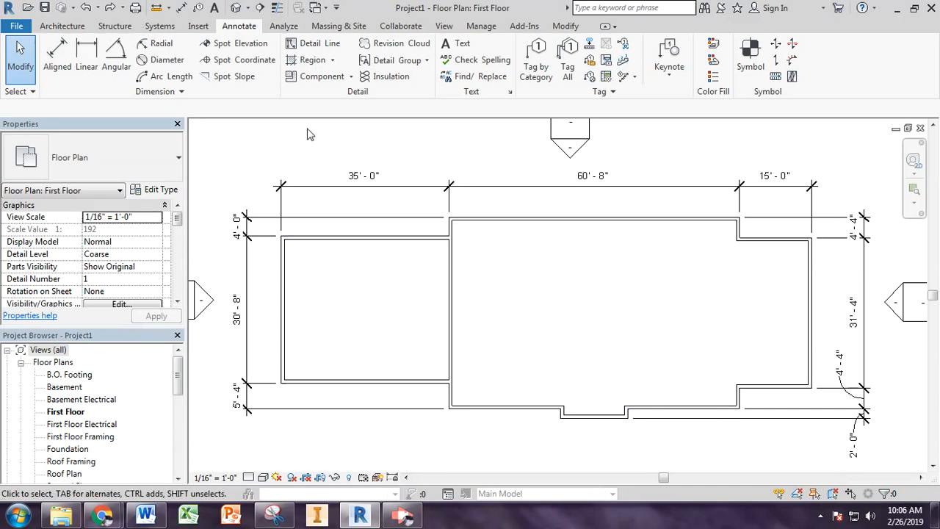
Step: Align the main block's lower wall left of the bump-out with the lower wall right of it, and lock the alignment
{"action": "left_click", "coordinate": [563, 27]}
{"action": "left_click", "coordinate": [257, 56]}
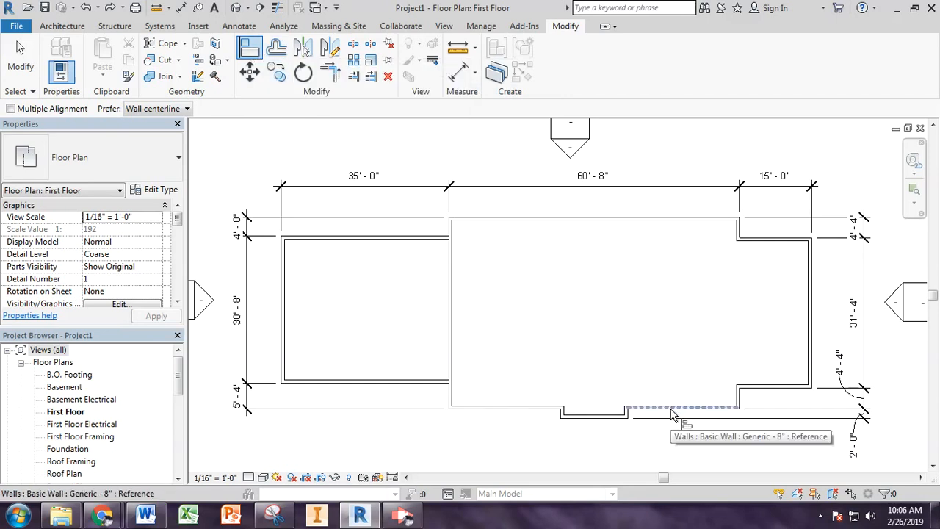
{"action": "scroll", "coordinate": [672, 415], "scroll_direction": "down", "scroll_amount": 3}
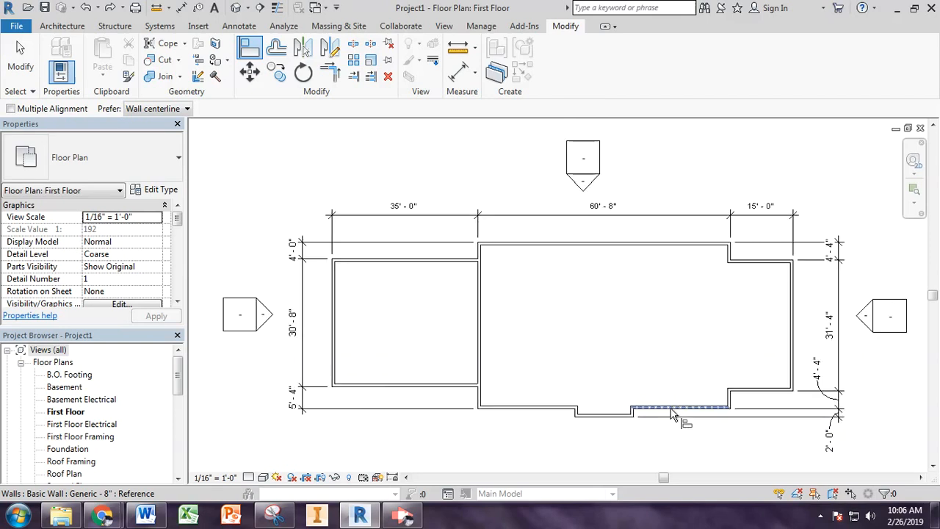
{"action": "scroll", "coordinate": [672, 415], "scroll_direction": "up", "scroll_amount": 3}
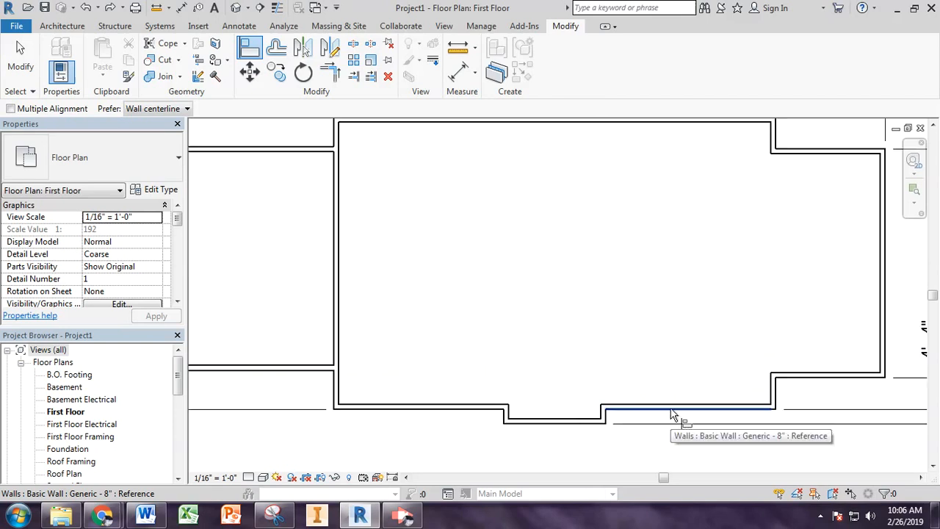
{"action": "middle_click_drag", "start_coordinate": [672, 415], "coordinate": [603, 413]}
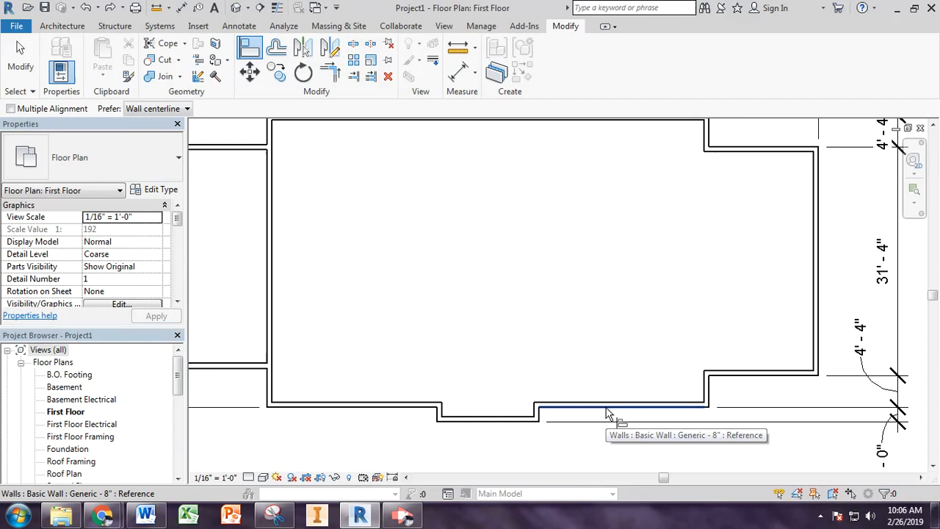
{"action": "left_click", "coordinate": [606, 413]}
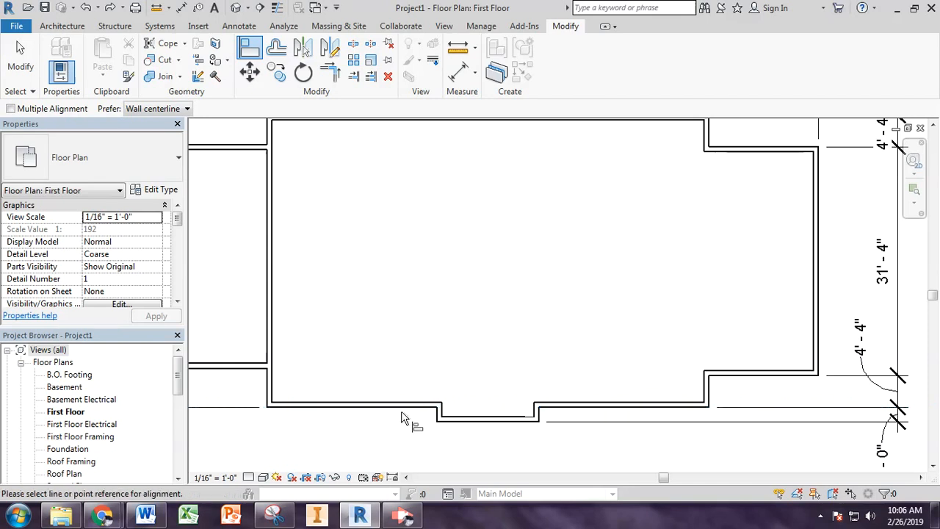
{"action": "left_click", "coordinate": [424, 410]}
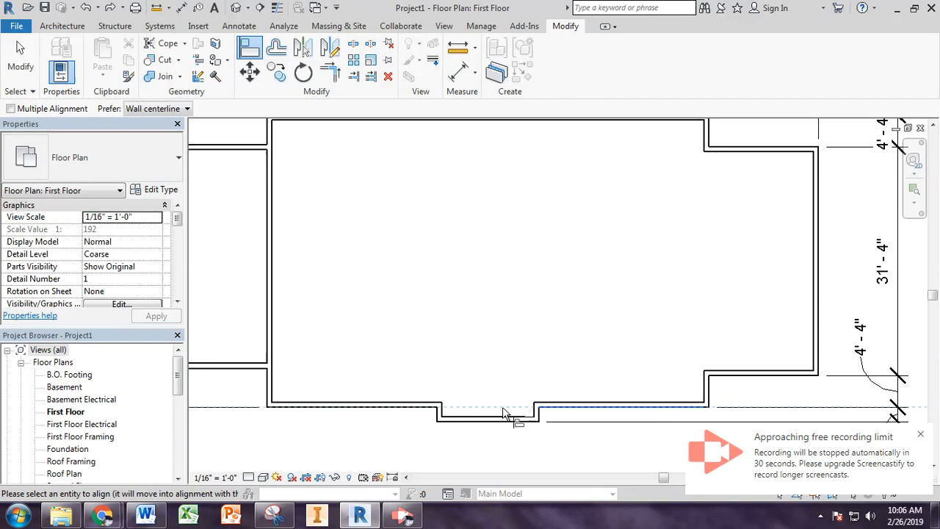
{"action": "left_click", "coordinate": [408, 413]}
{"action": "left_click", "coordinate": [465, 427]}
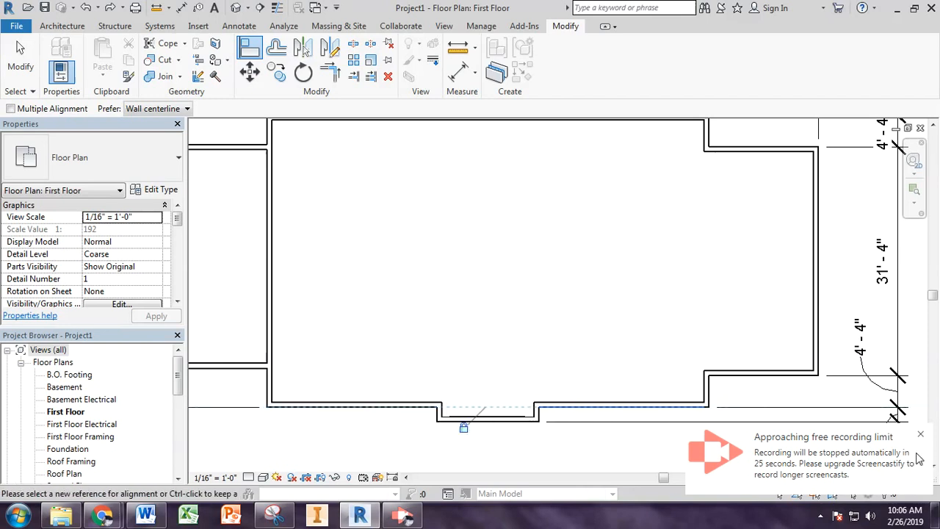
{"action": "middle_click_drag", "start_coordinate": [230, 433], "coordinate": [363, 428]}
{"action": "scroll", "coordinate": [398, 413], "scroll_direction": "down", "scroll_amount": 4}
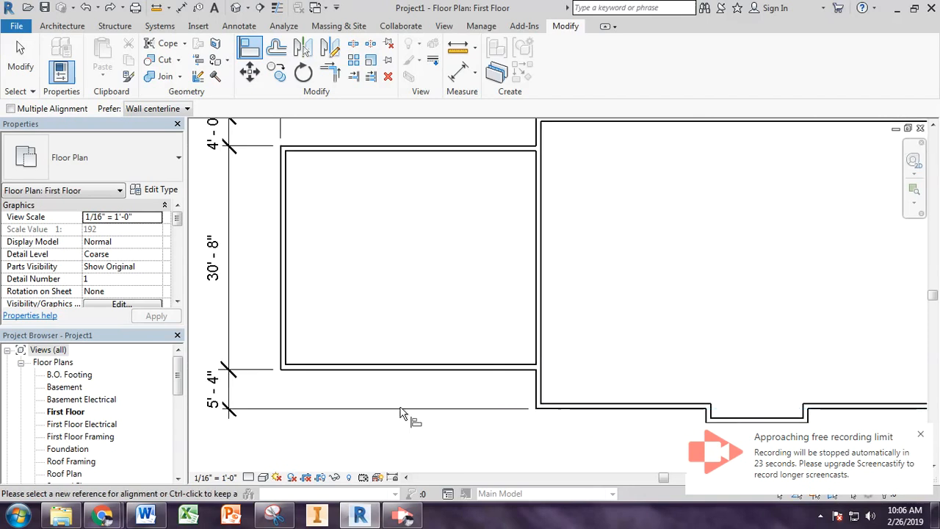
{"action": "key", "text": "Escape"}
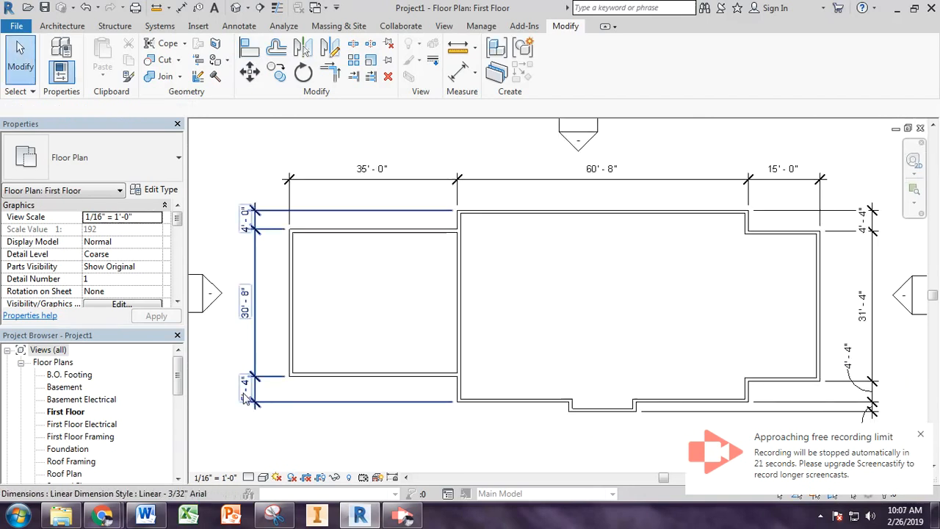
Step: Set the offset between the left wing's lower wall and the main block's lower wall to 5'-0", and lock that dimension segment
{"action": "left_click", "coordinate": [336, 375]}
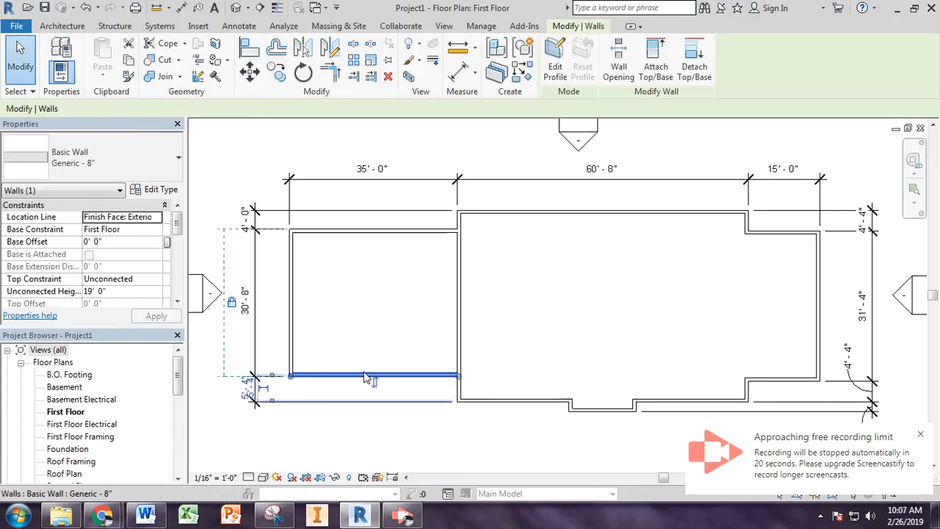
{"action": "left_click", "coordinate": [252, 393]}
{"action": "type", "text": "5"}
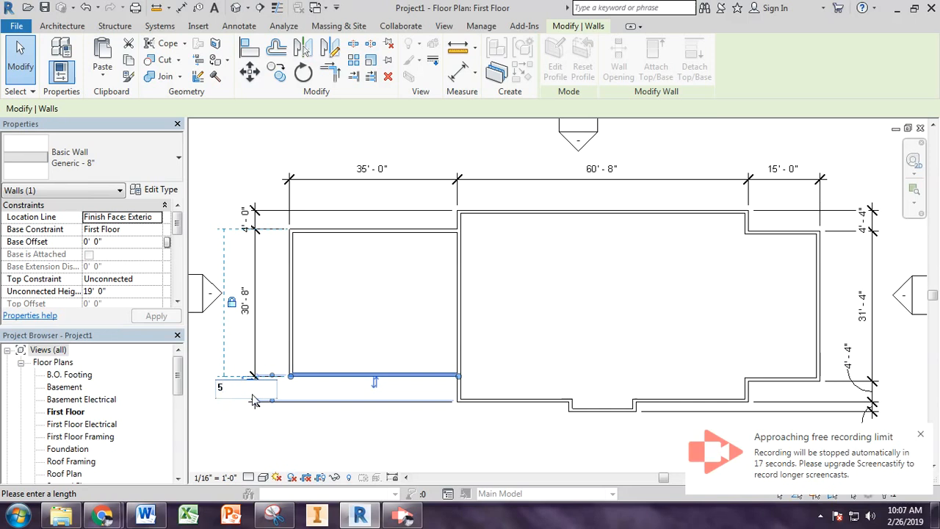
{"action": "key", "text": "Return"}
{"action": "key", "text": "Escape"}
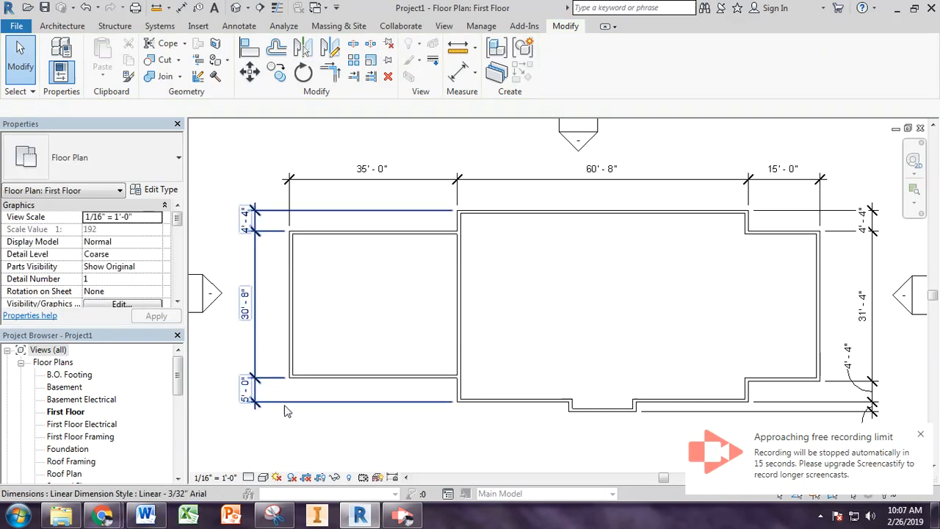
{"action": "left_click", "coordinate": [286, 411]}
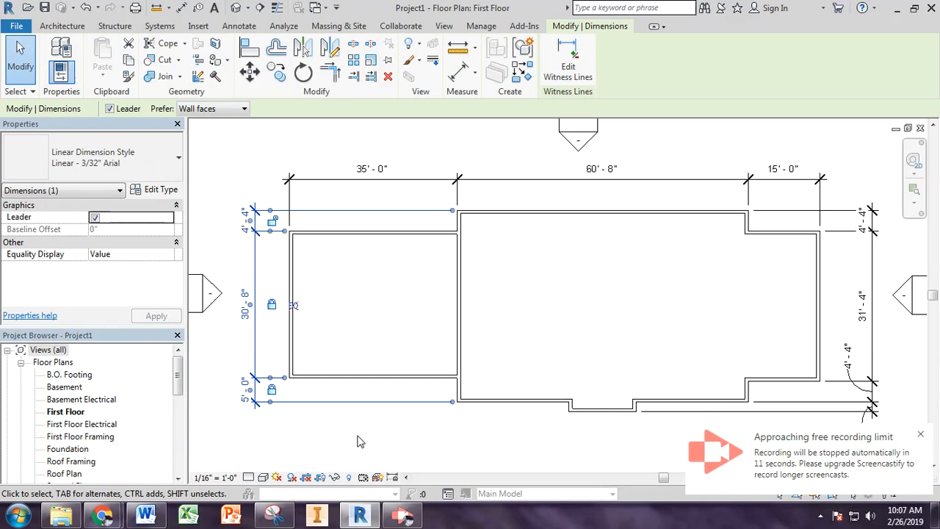
{"action": "key", "text": "Escape"}
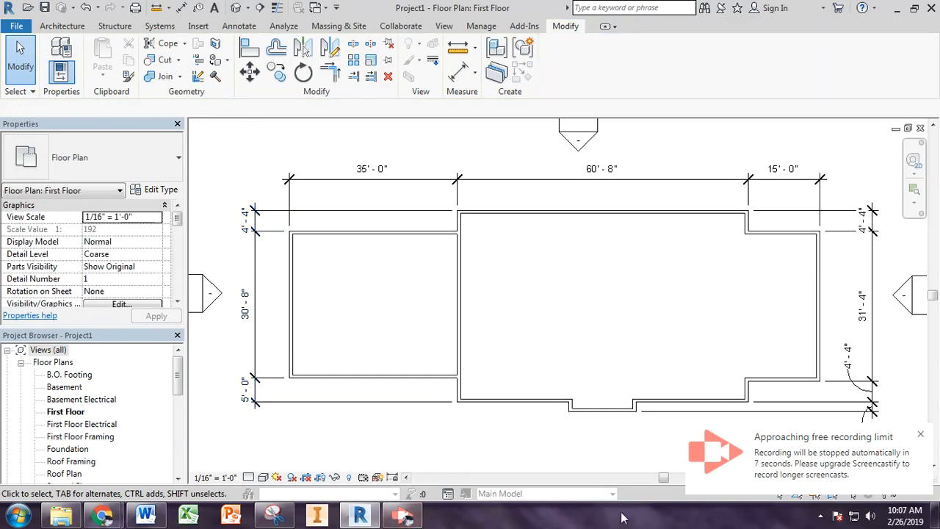
{"action": "left_click", "coordinate": [402, 516]}
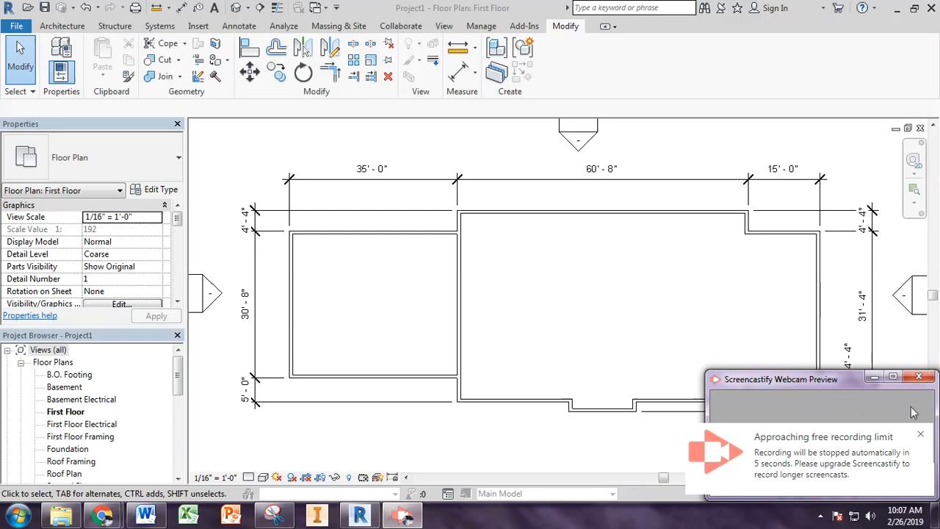